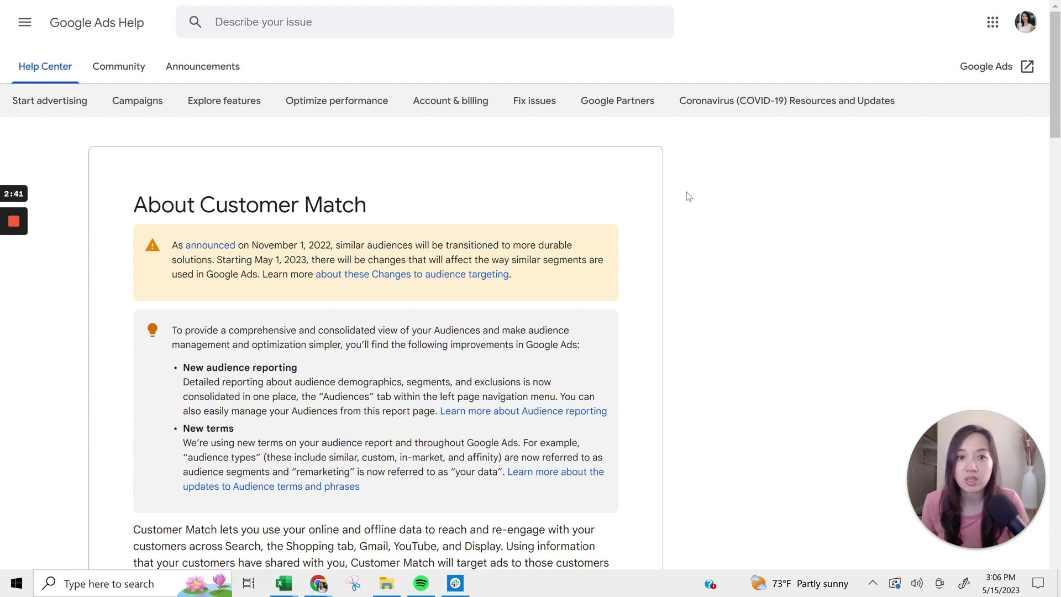
Step: Read through the About Customer Match article, return to its top, then switch to the policy tab
scroll(786, 209, down, 6)
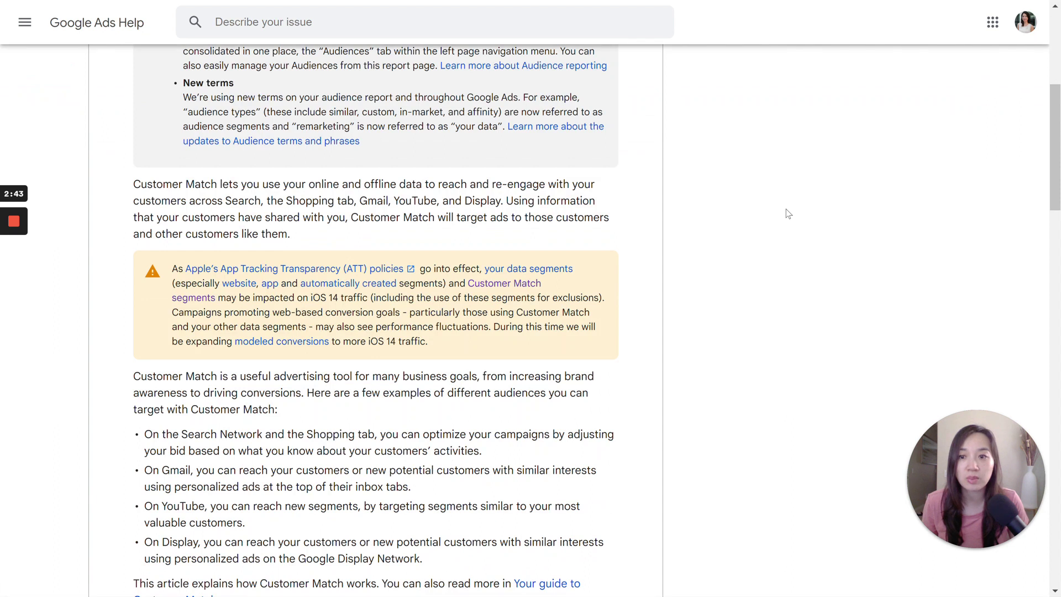
scroll(786, 209, down, 5)
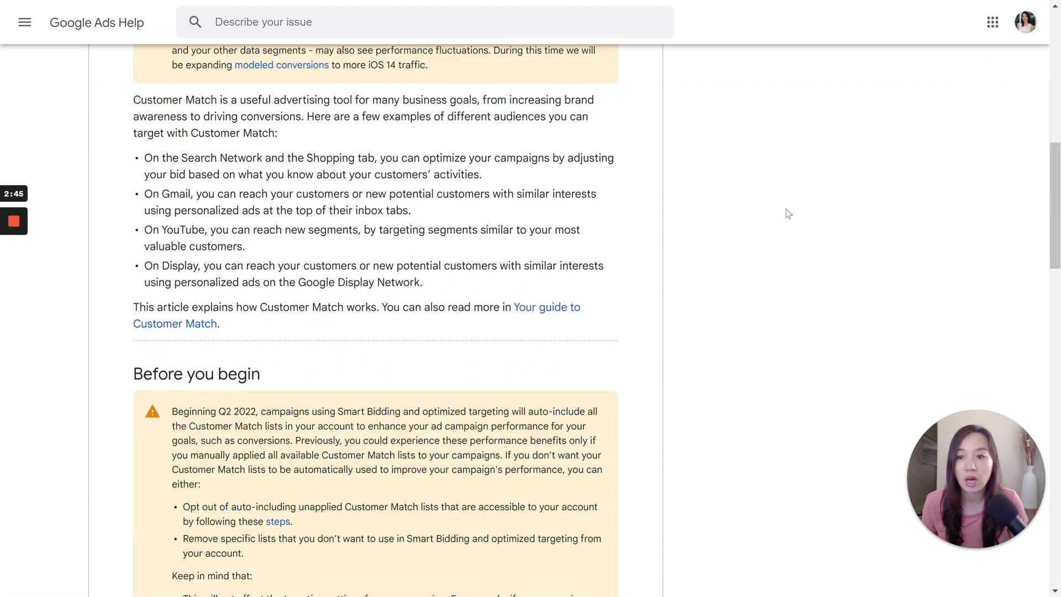
scroll(786, 209, down, 15)
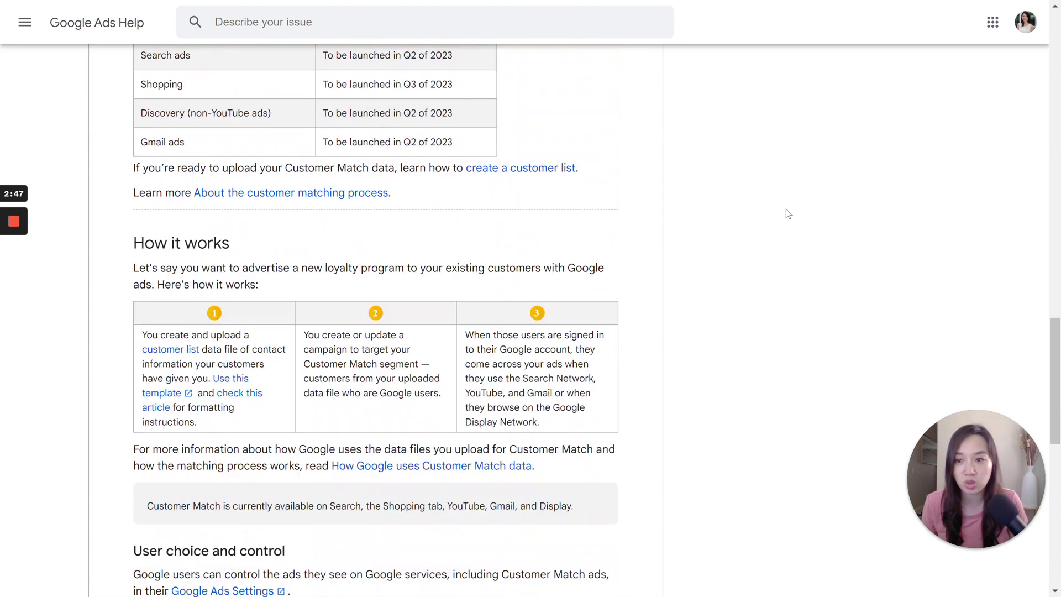
scroll(786, 209, down, 9)
key(Home)
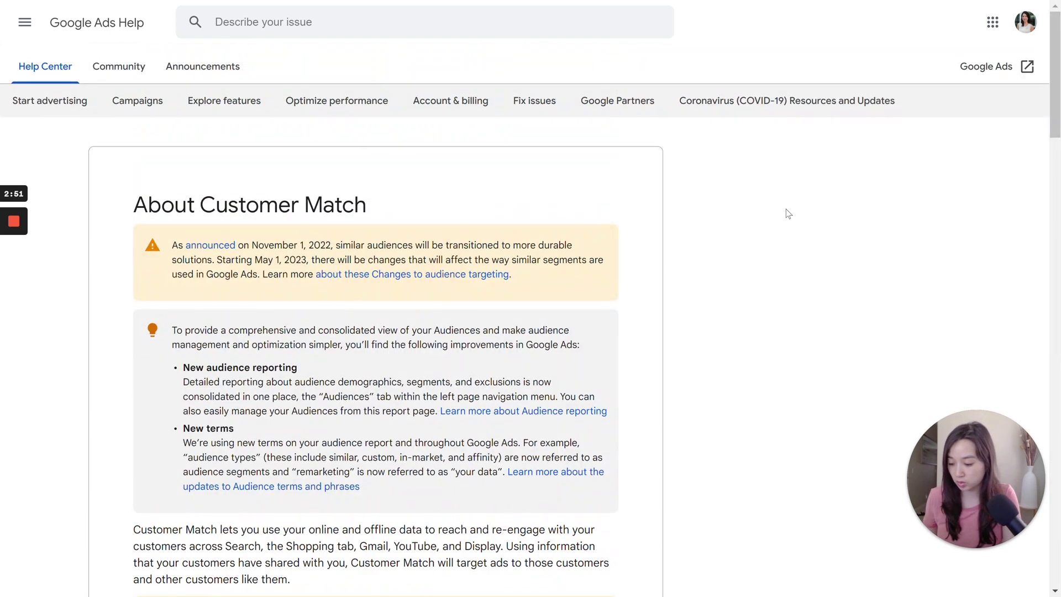
key(ctrl+Tab)
key(ctrl+Tab)
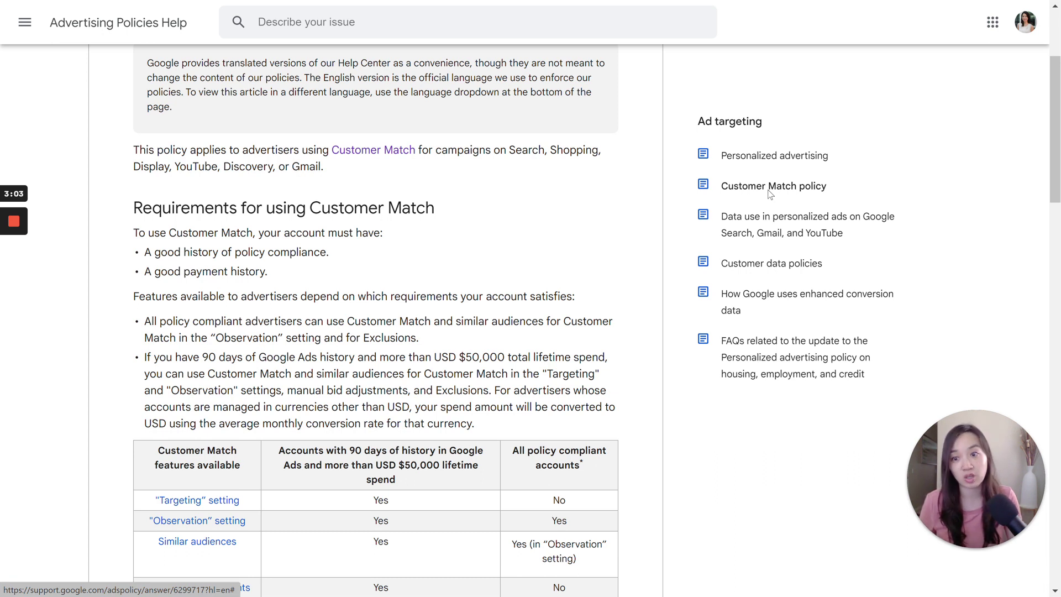
Step: Scroll the Customer Match policy page through its account requirements to the Collecting customer data section
scroll(962, 194, down, 1)
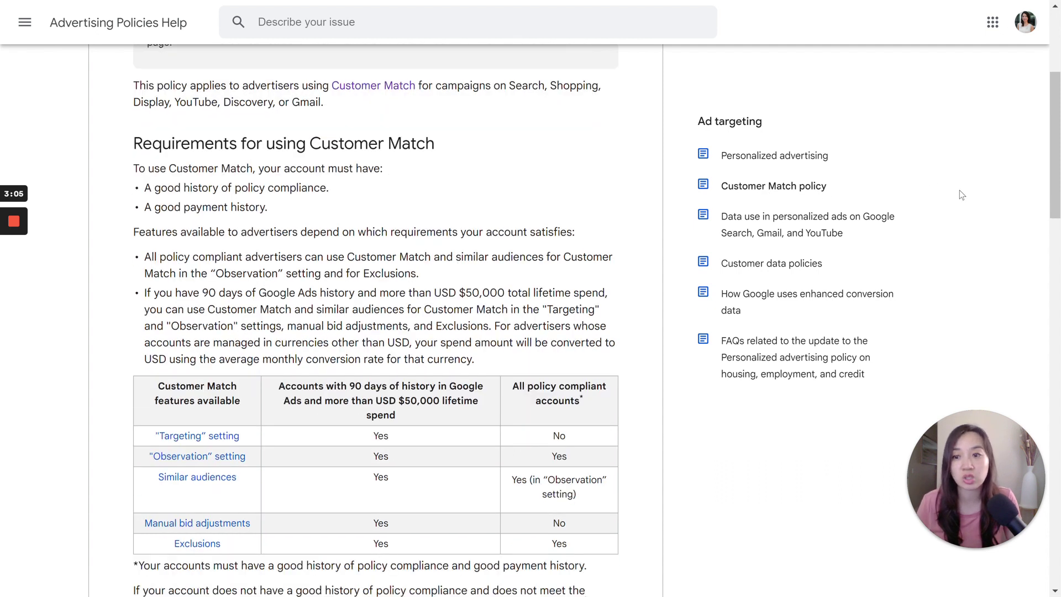
scroll(960, 191, down, 1)
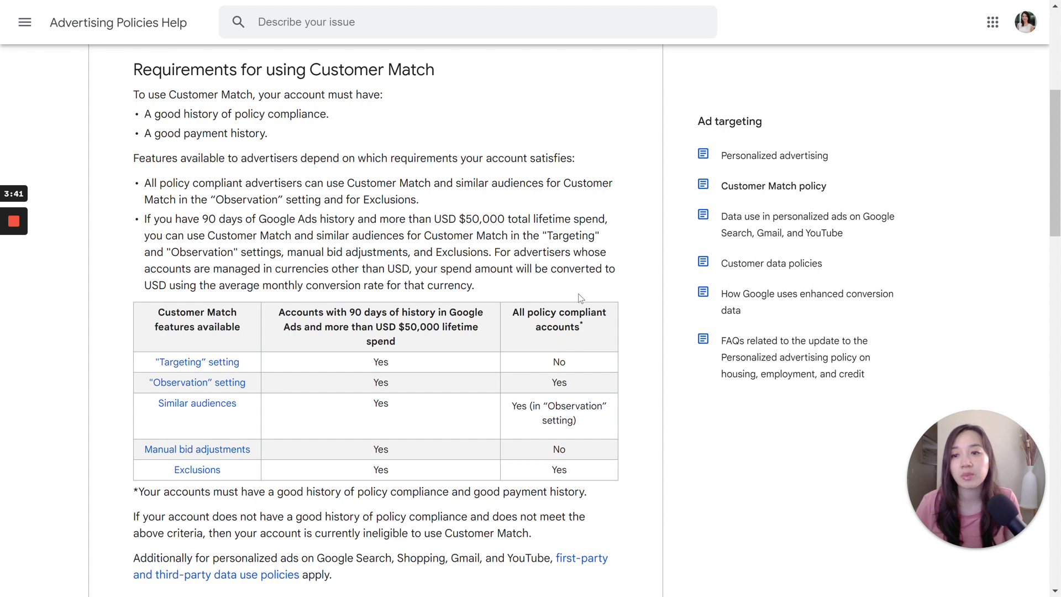
mouse_move(618, 279)
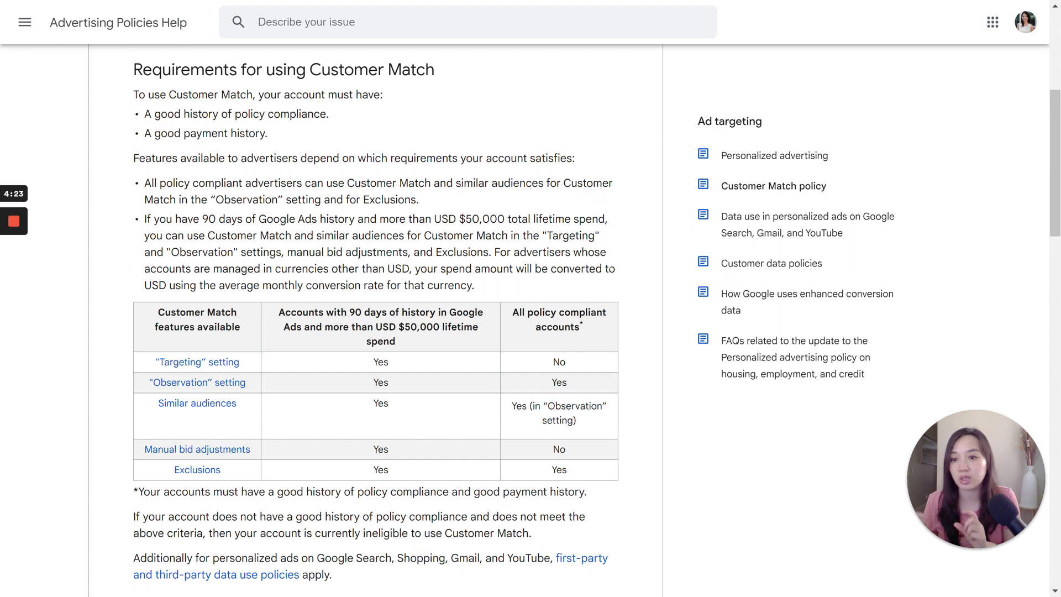
mouse_move(625, 313)
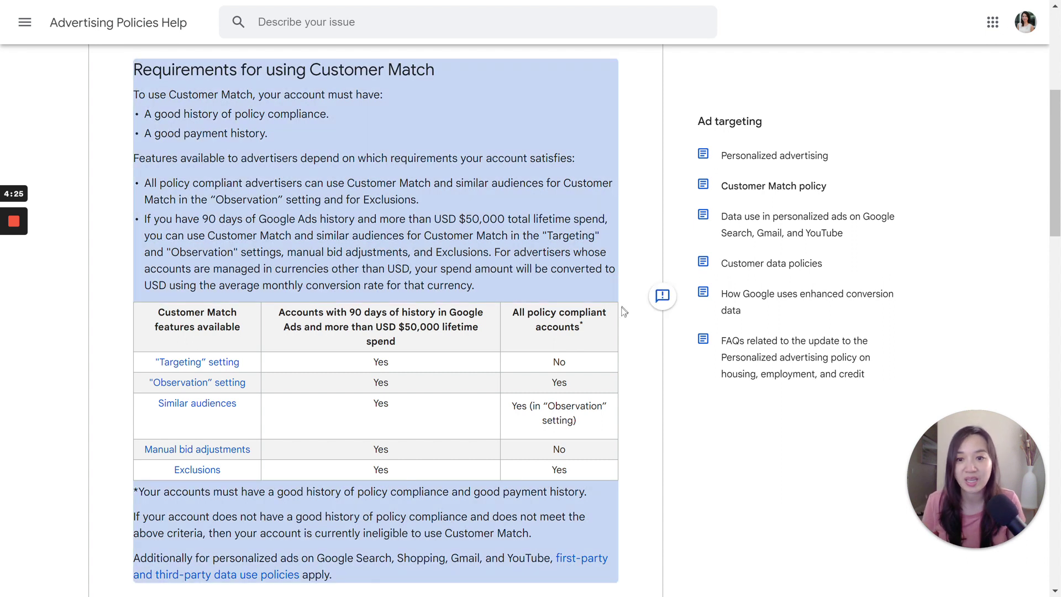
scroll(624, 312, down, 6)
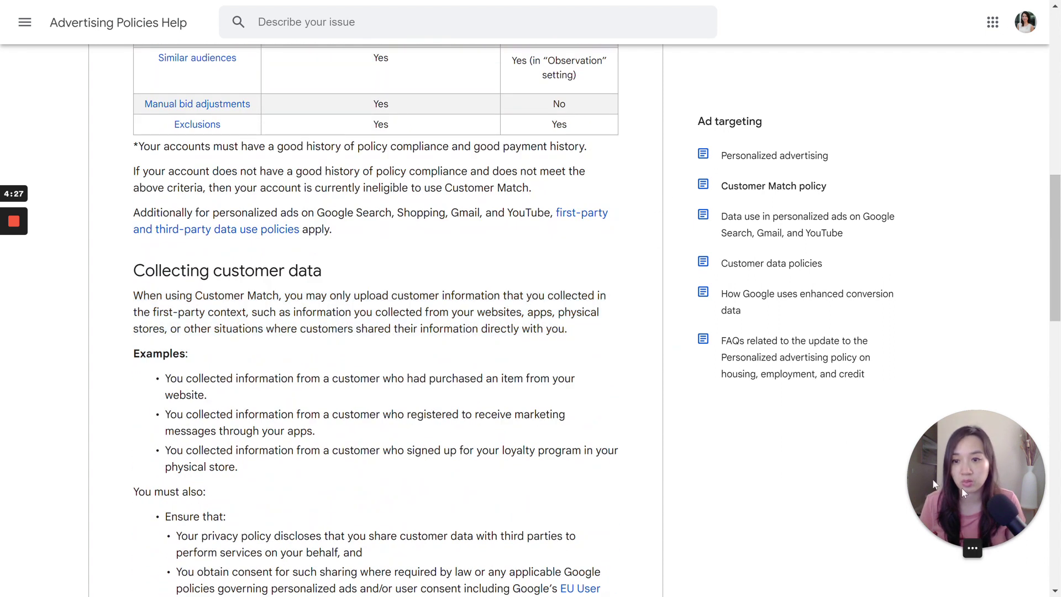
scroll(732, 501, down, 2)
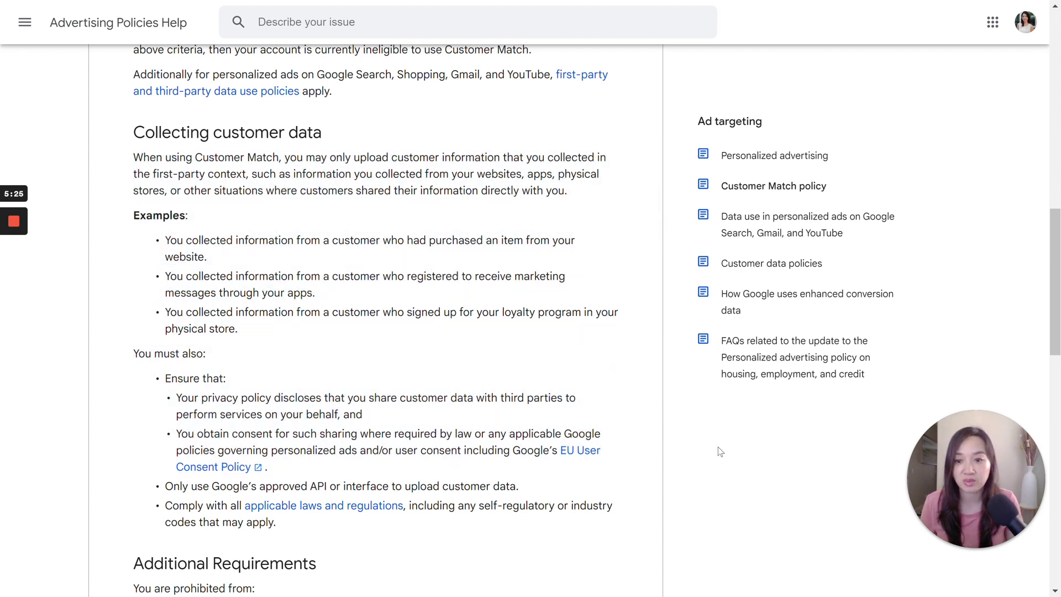
scroll(718, 447, down, 1)
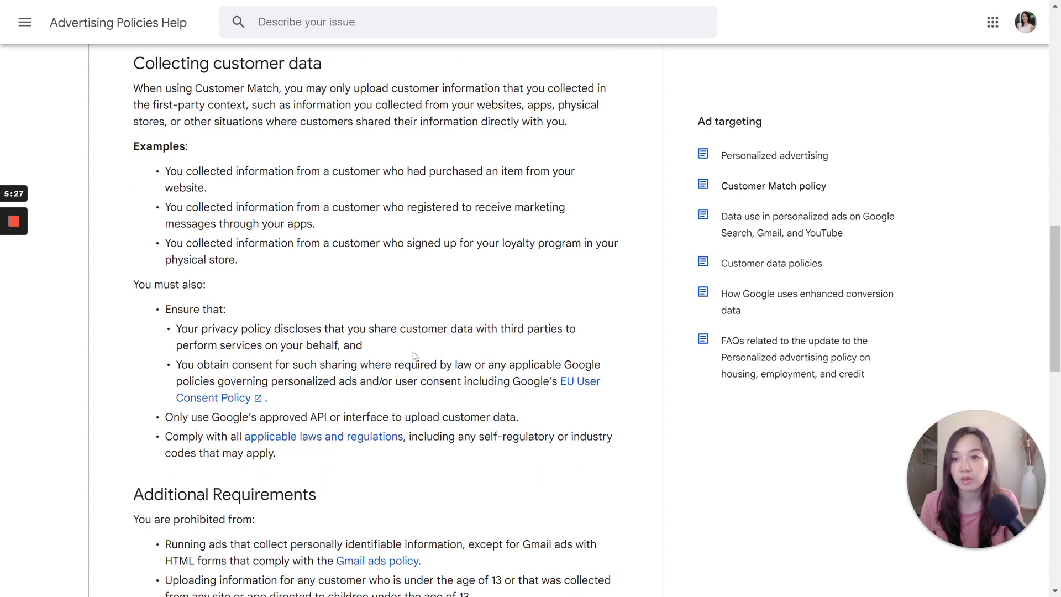
scroll(486, 464, down, 1)
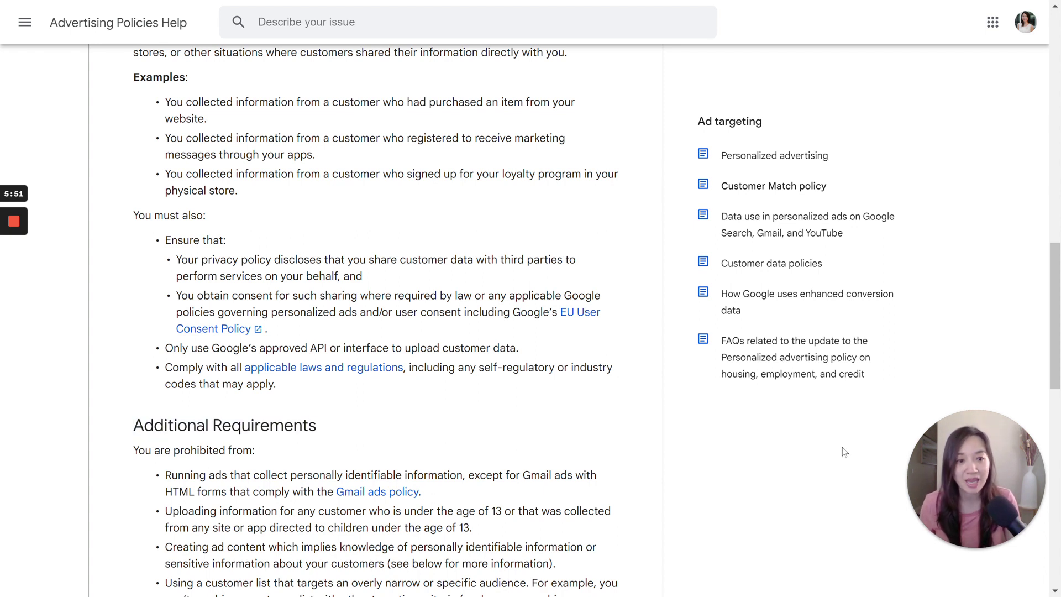
scroll(843, 451, up, 5)
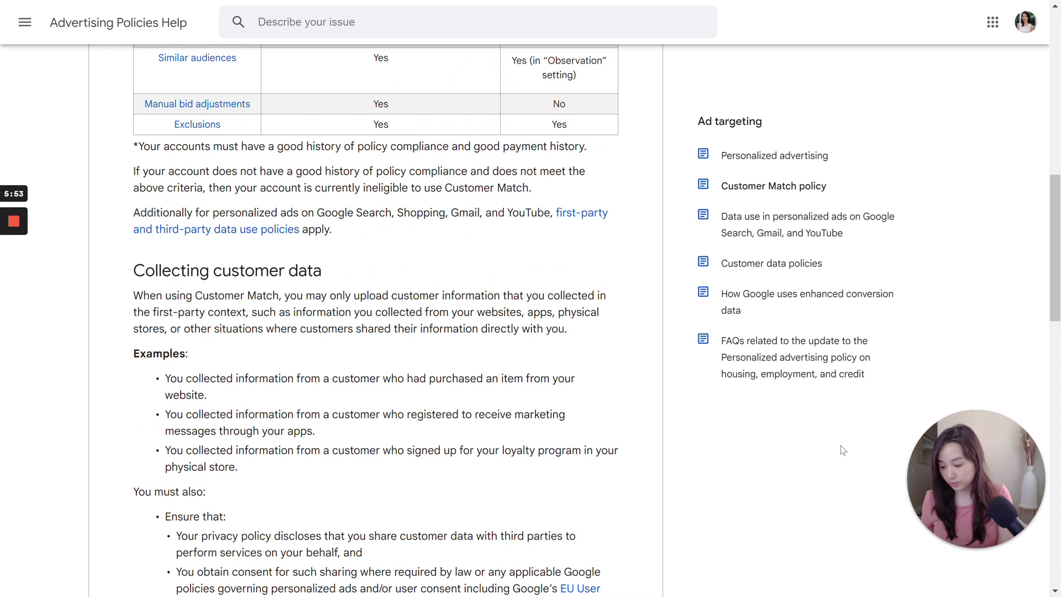
key(ctrl+shift+Tab)
key(ctrl+shift+Tab)
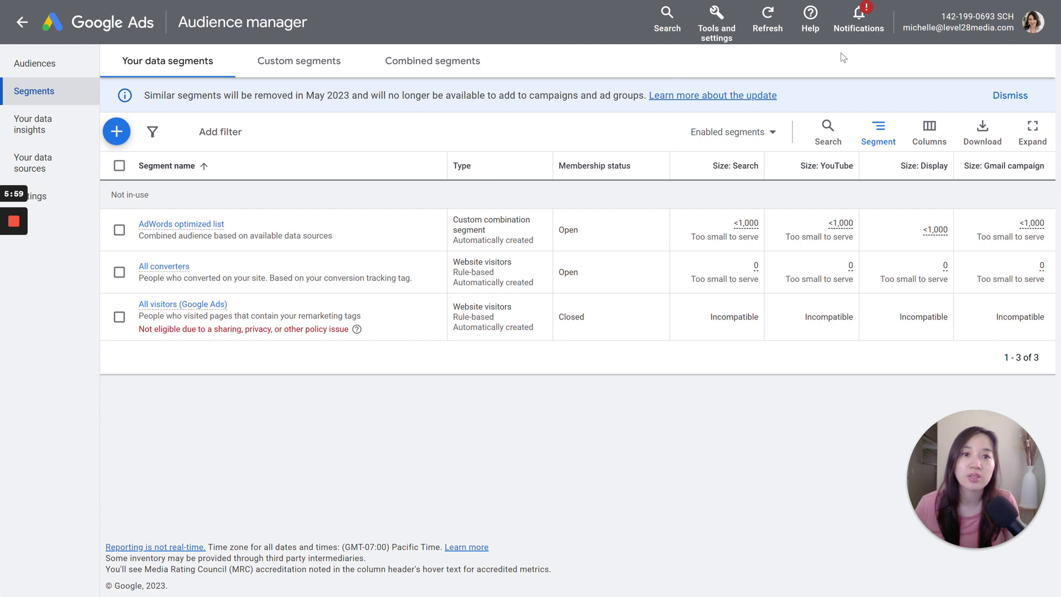
Step: Start a new customer list from Audience manager's segment types, after briefly checking the tools list
click(717, 22)
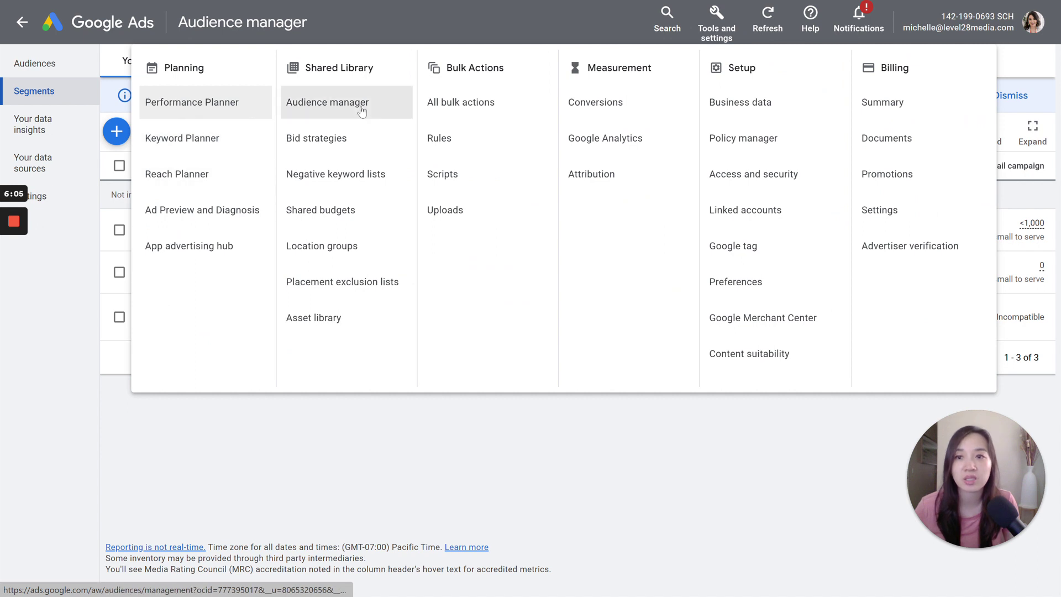
click(700, 484)
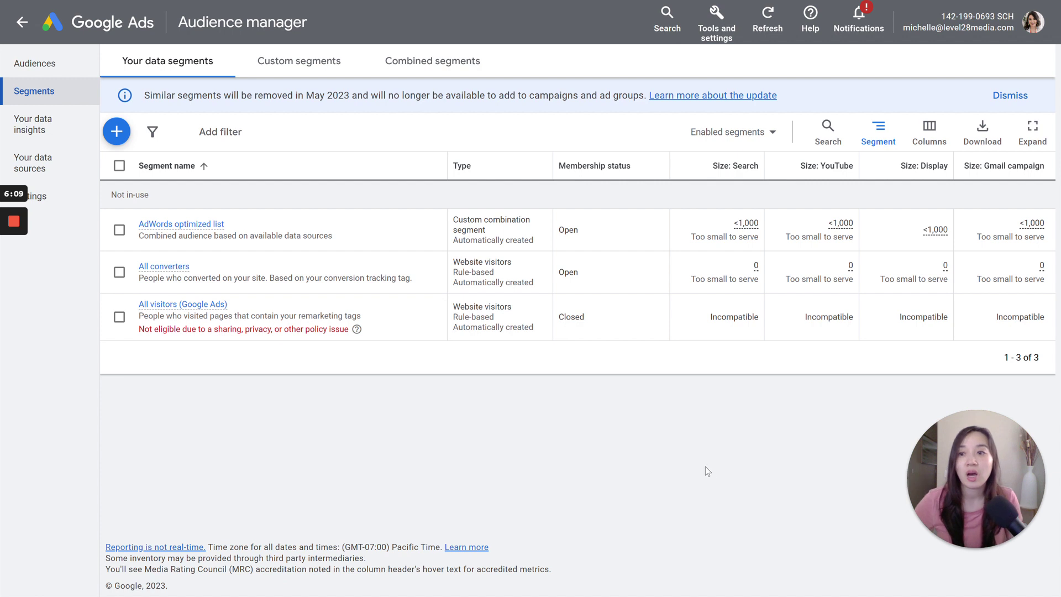
click(116, 137)
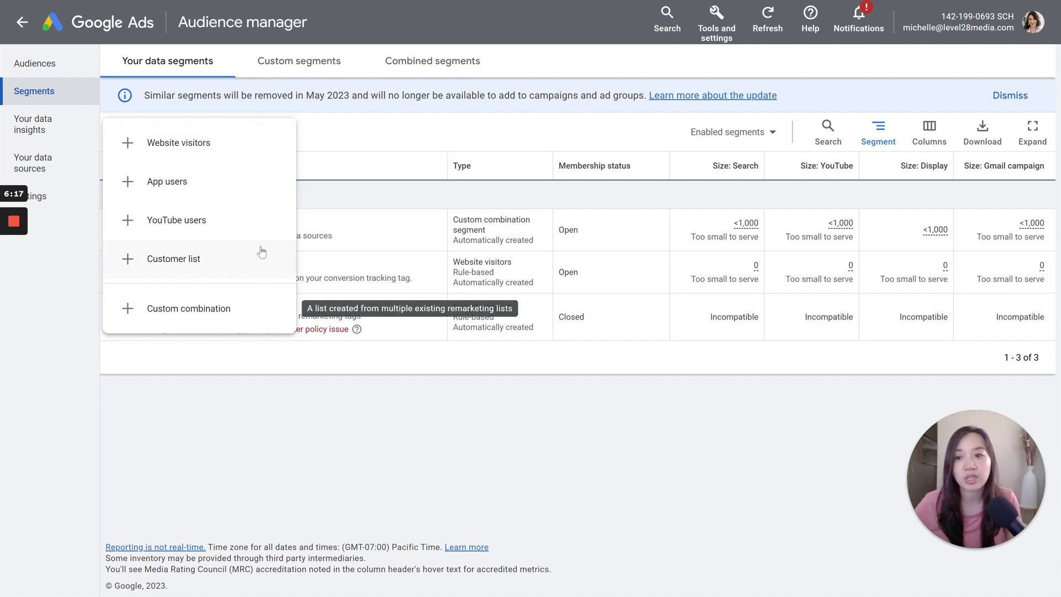
click(262, 266)
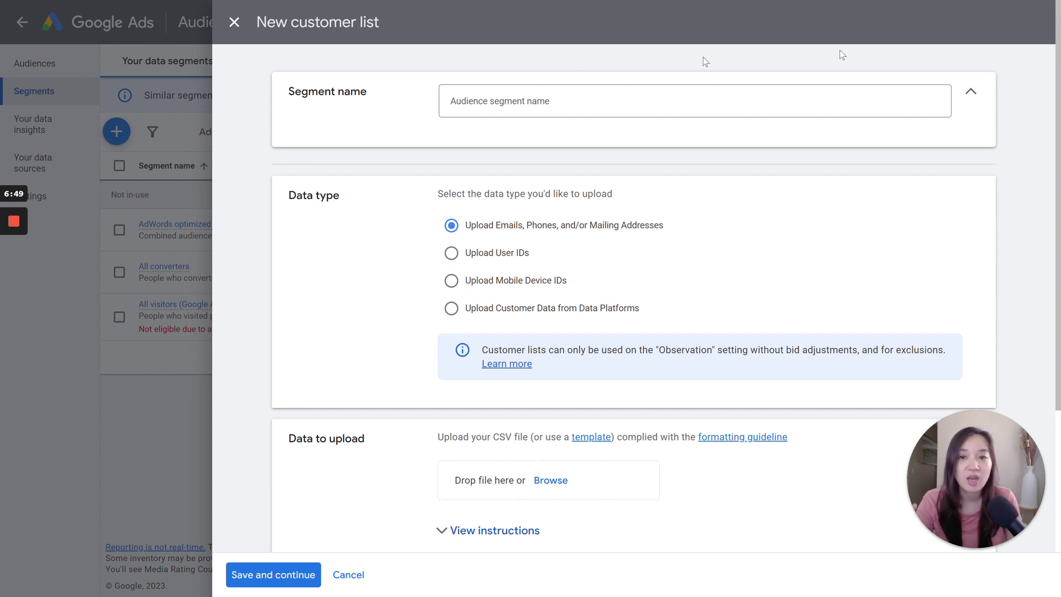
Step: Enter 'Sample Customer Match List' as the segment name and highlight the email/phone upload option
click(507, 101)
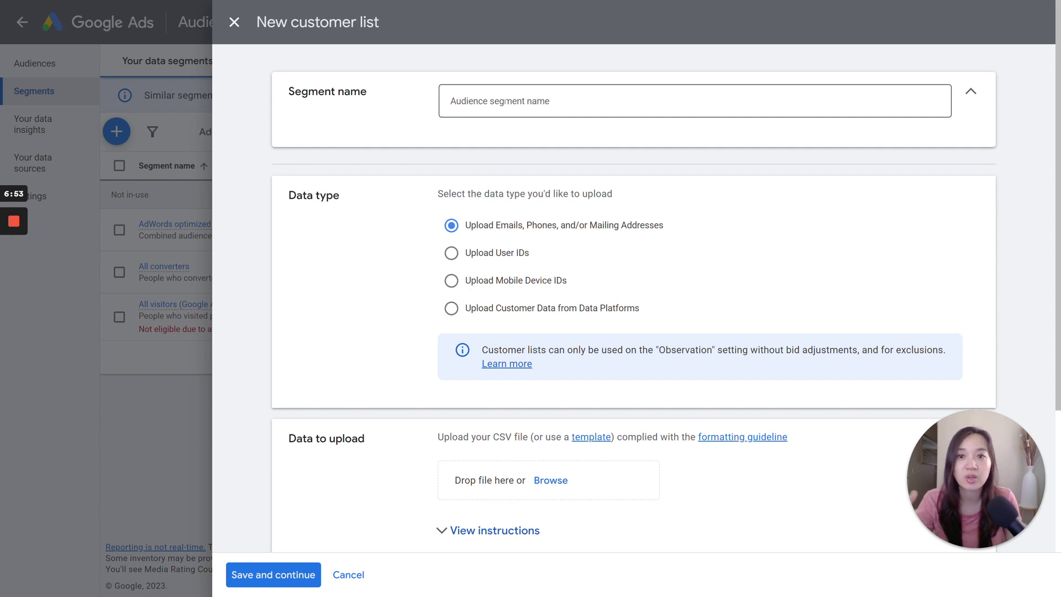
click(506, 101)
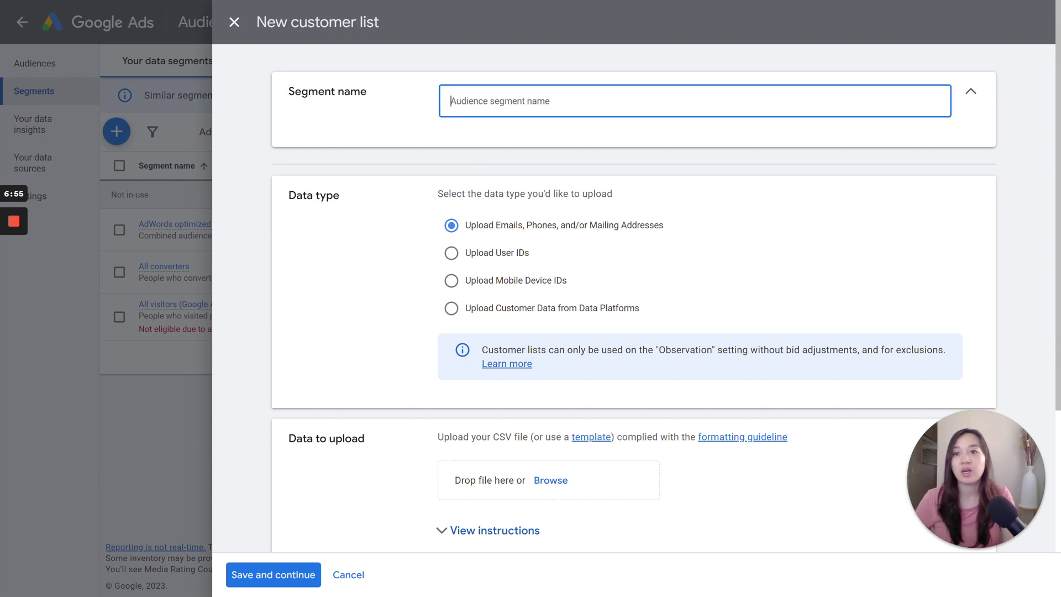
text(Sample)
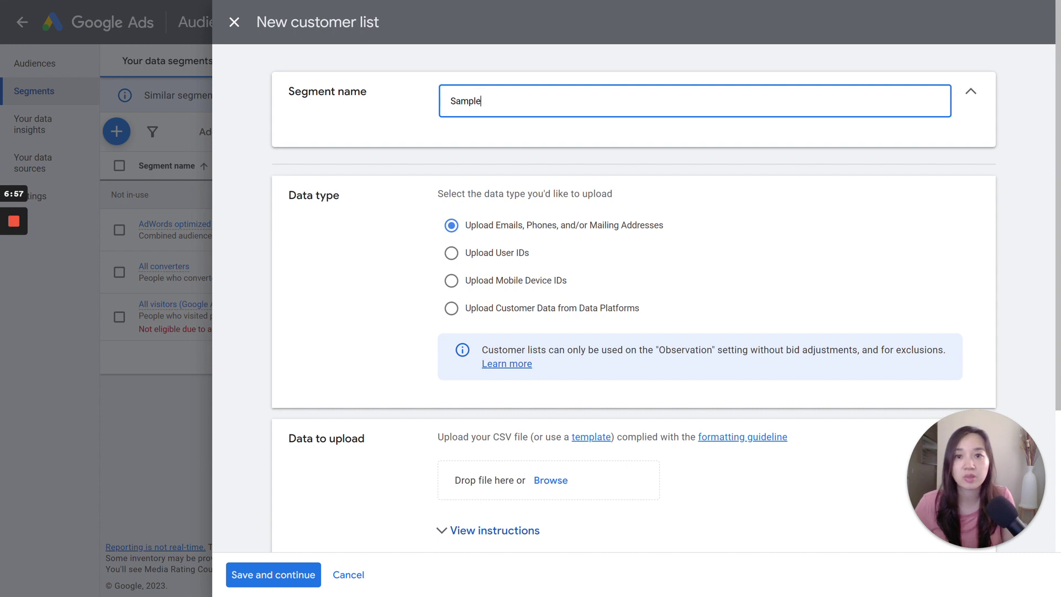
text( Customer Match List)
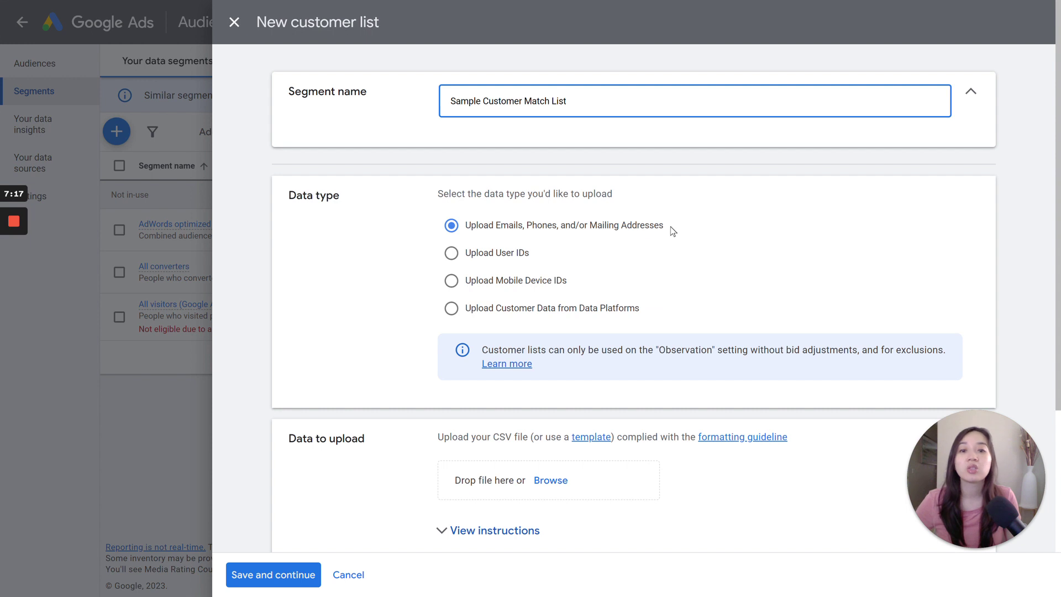
drag(666, 226, 465, 237)
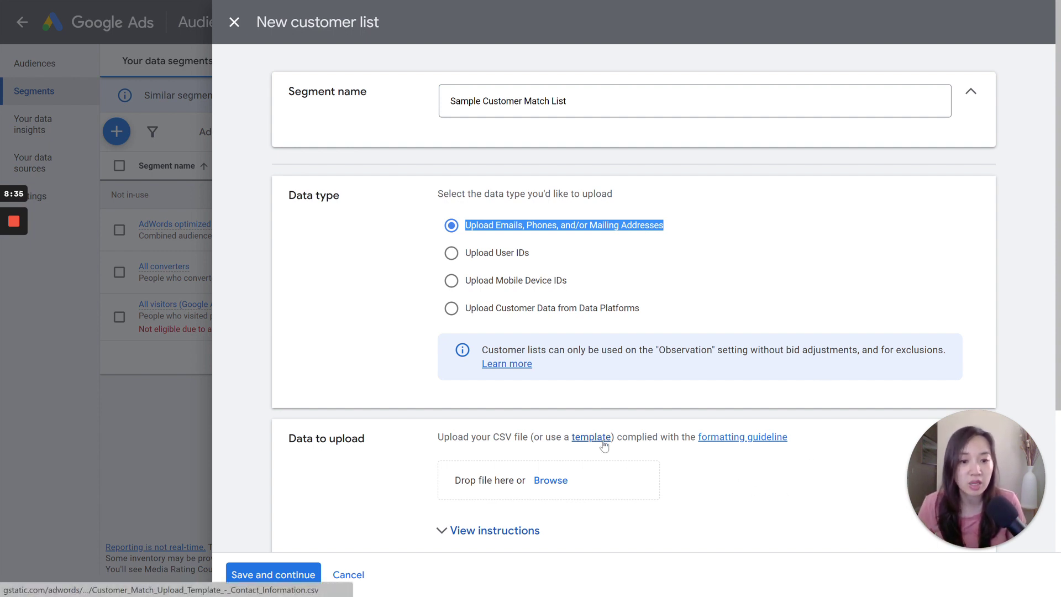
Step: Leave full screen and bring up the Customer Match template CSV with its row 19 headers selected
click(740, 507)
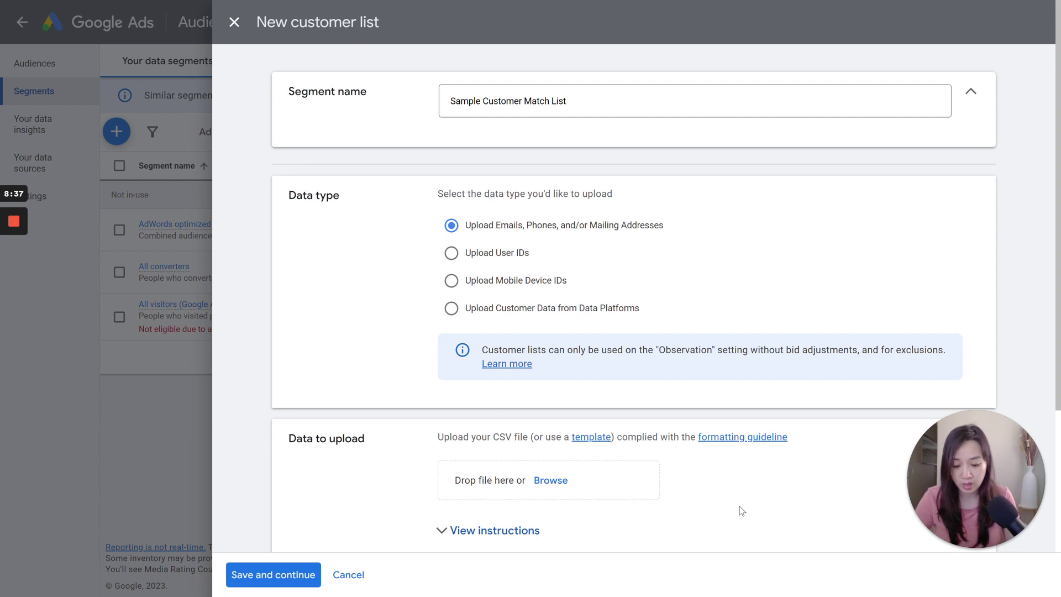
key(F11)
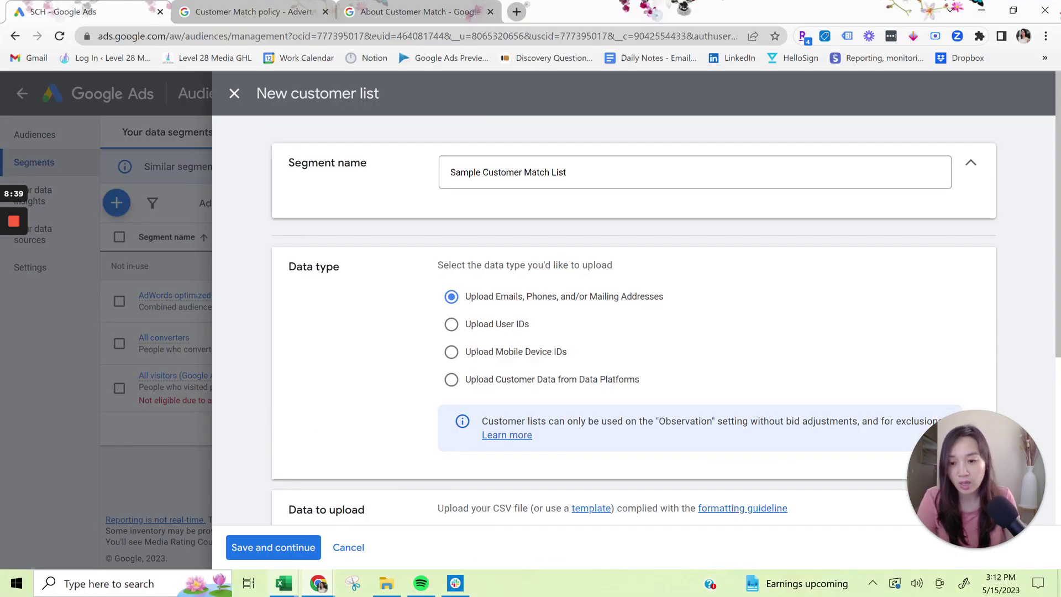
mouse_move(297, 592)
click(423, 541)
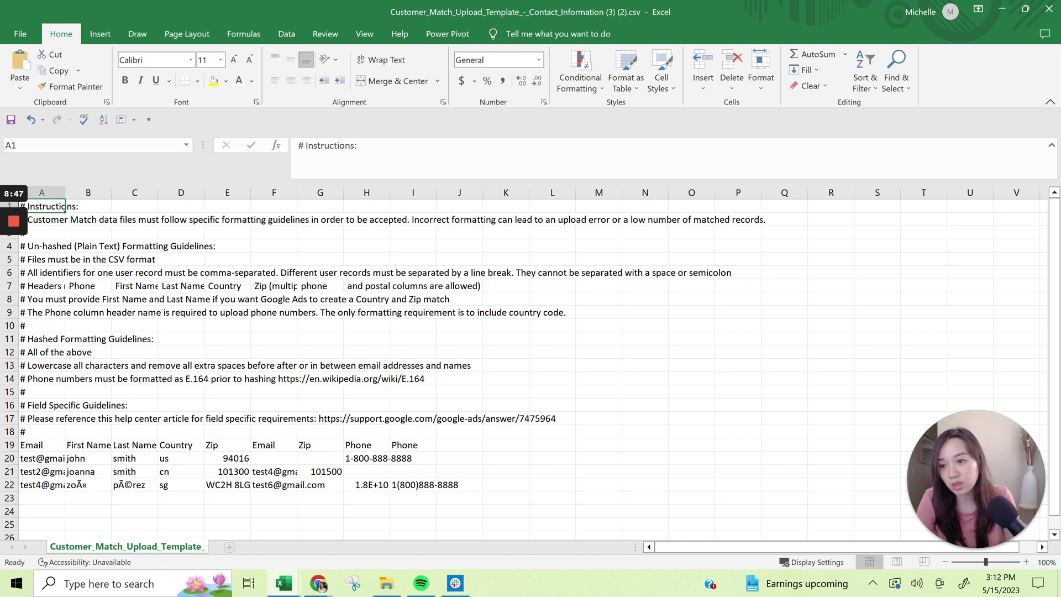
click(9, 445)
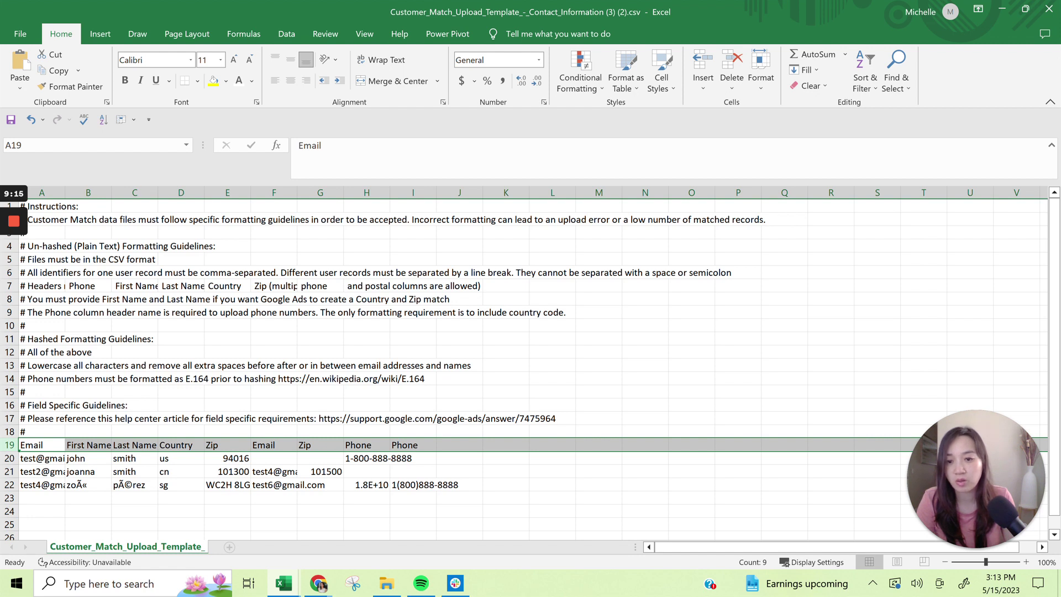
click(413, 445)
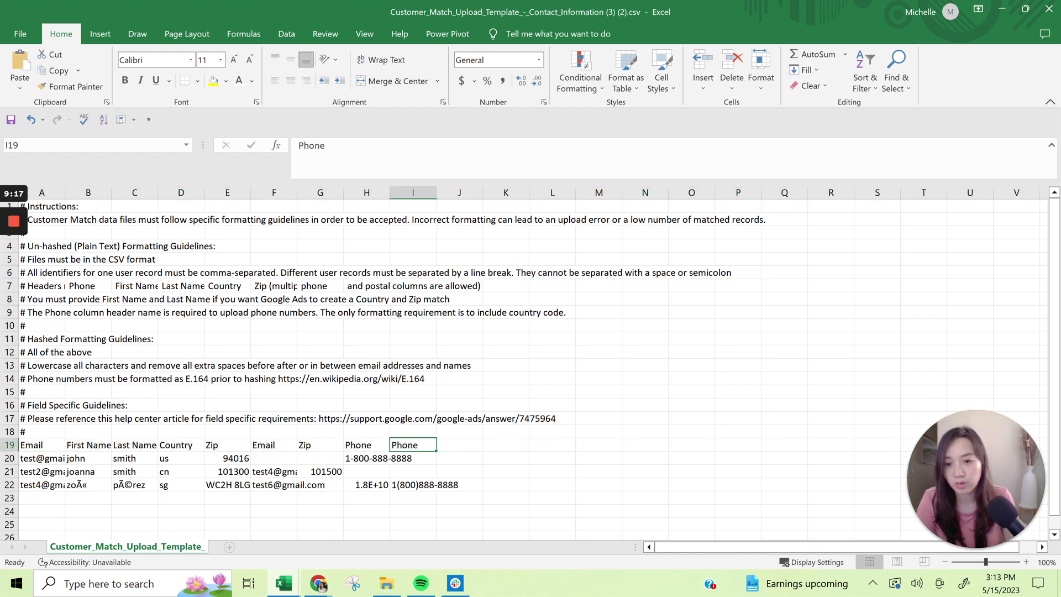
double_click(390, 192)
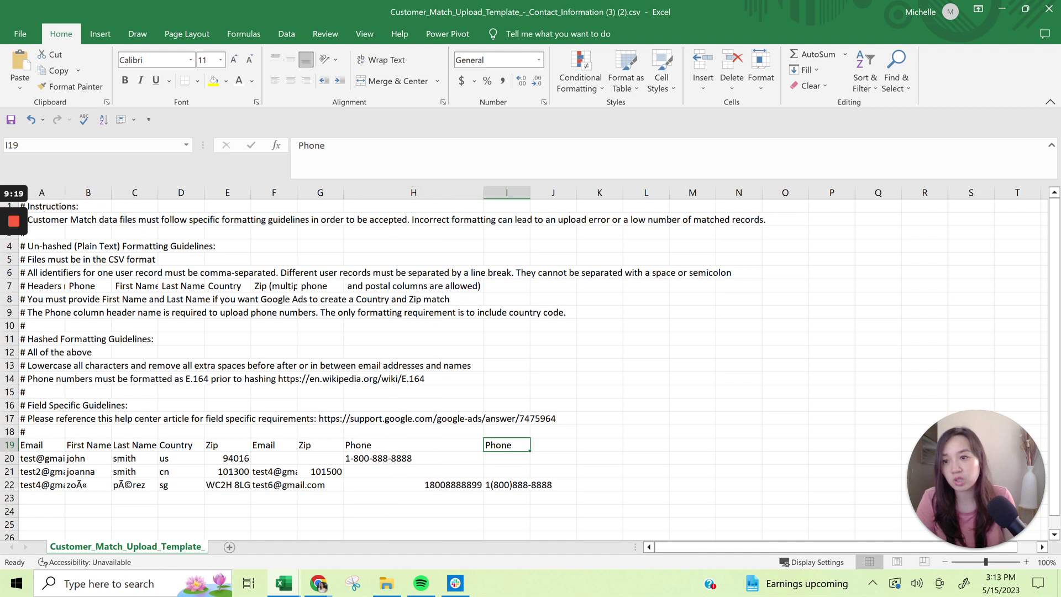
key(ctrl+Home)
key(ctrl+a)
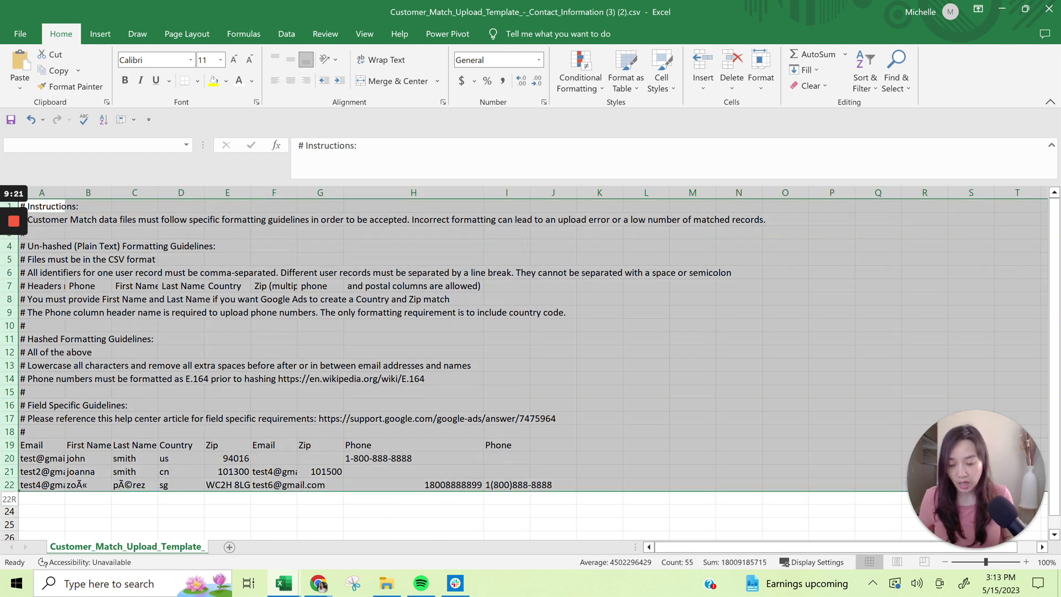
key(alt+h)
key(o)
key(i)
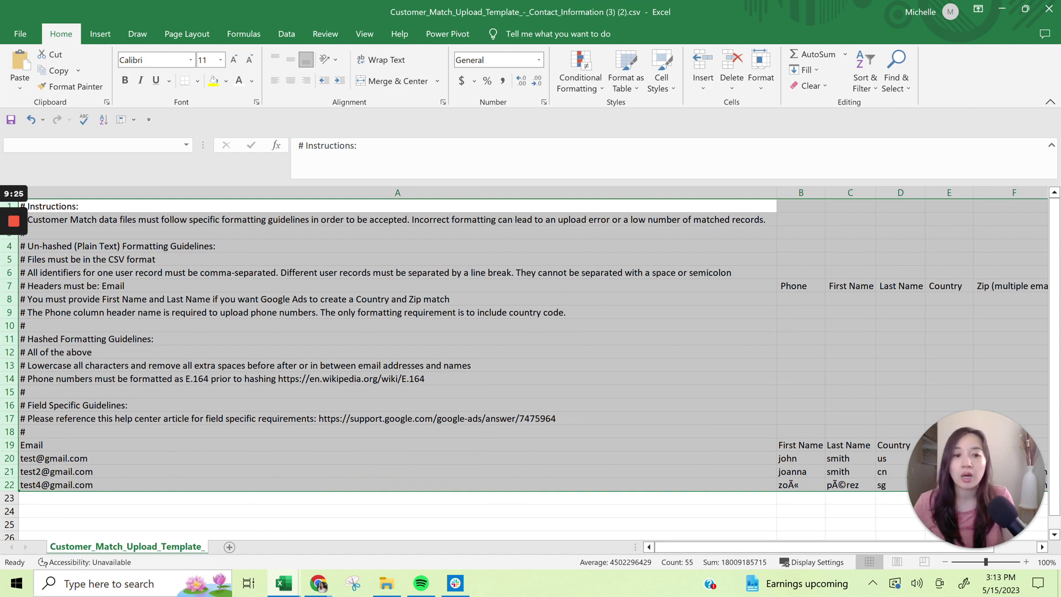
click(55, 471)
click(801, 458)
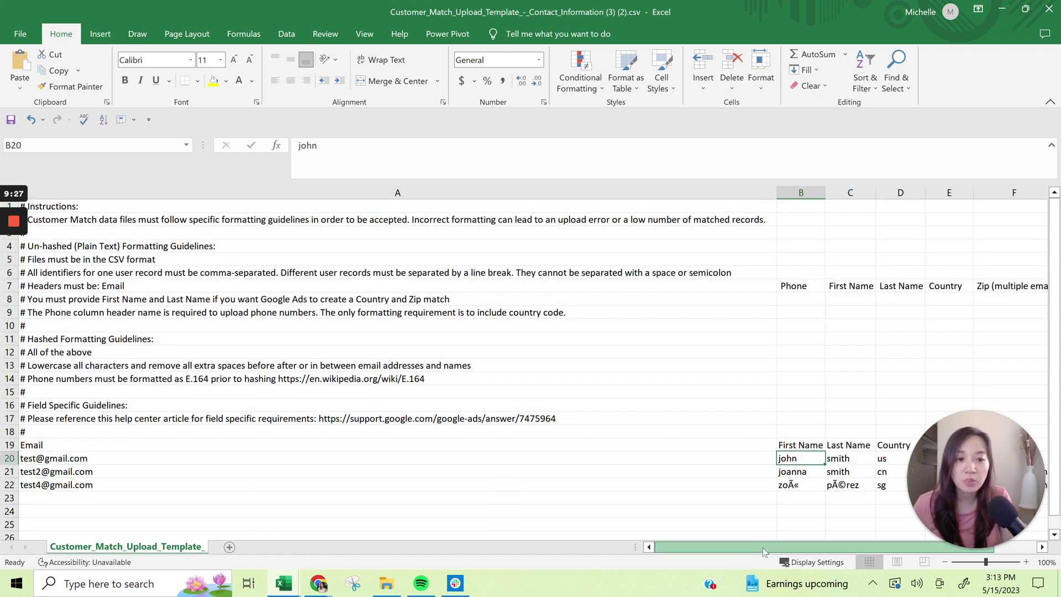
scroll(763, 553, right, 2)
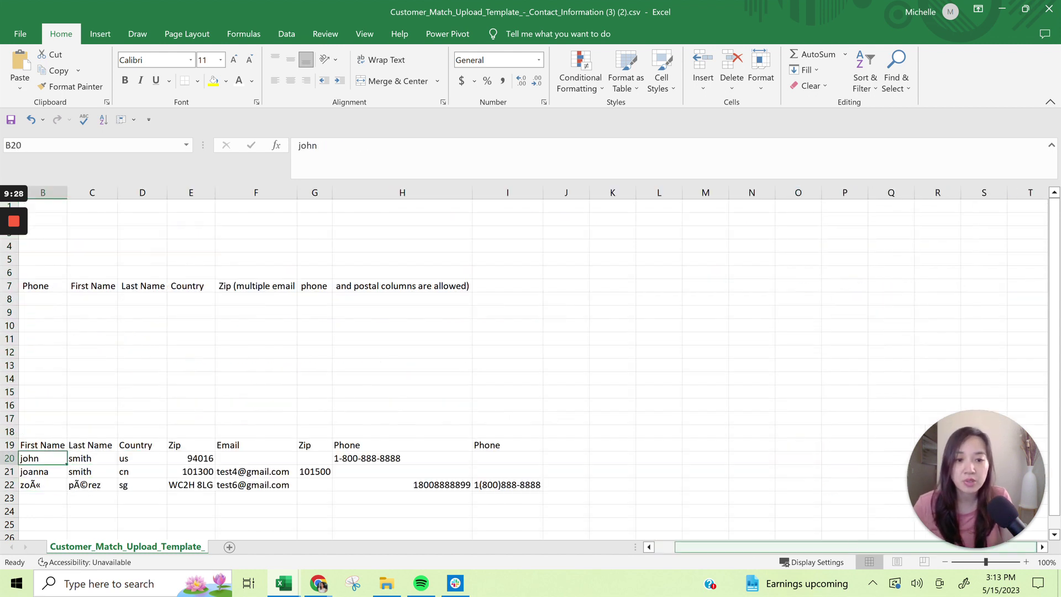
click(669, 547)
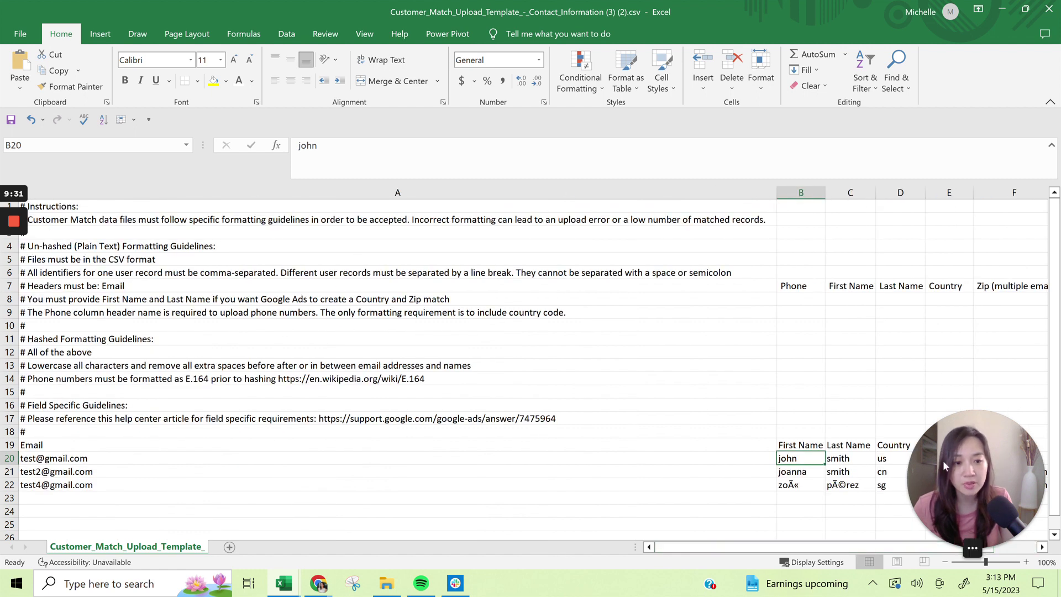
drag(943, 460, 936, 65)
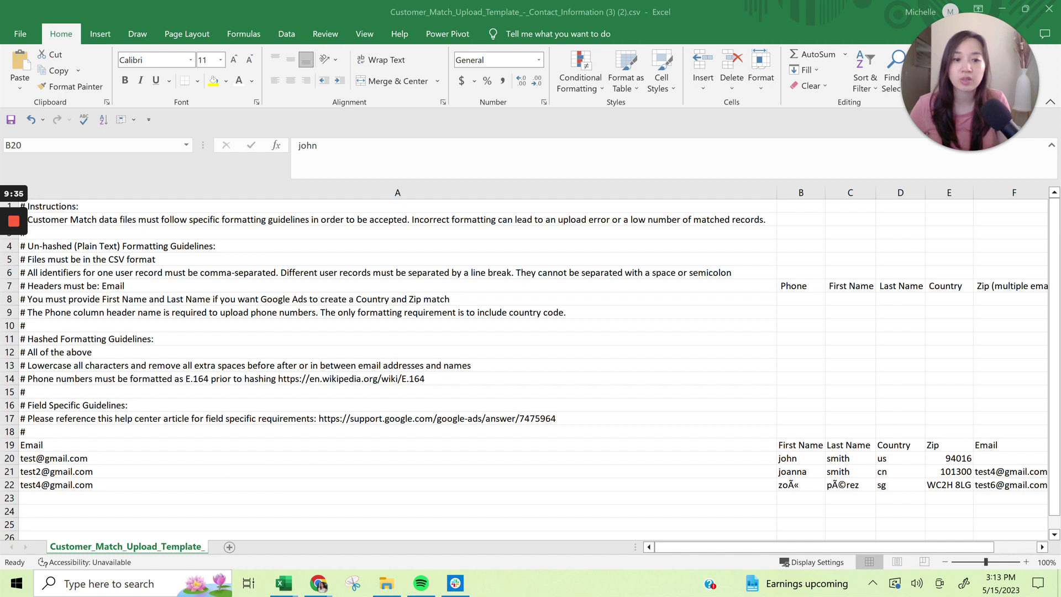
drag(83, 458, 83, 485)
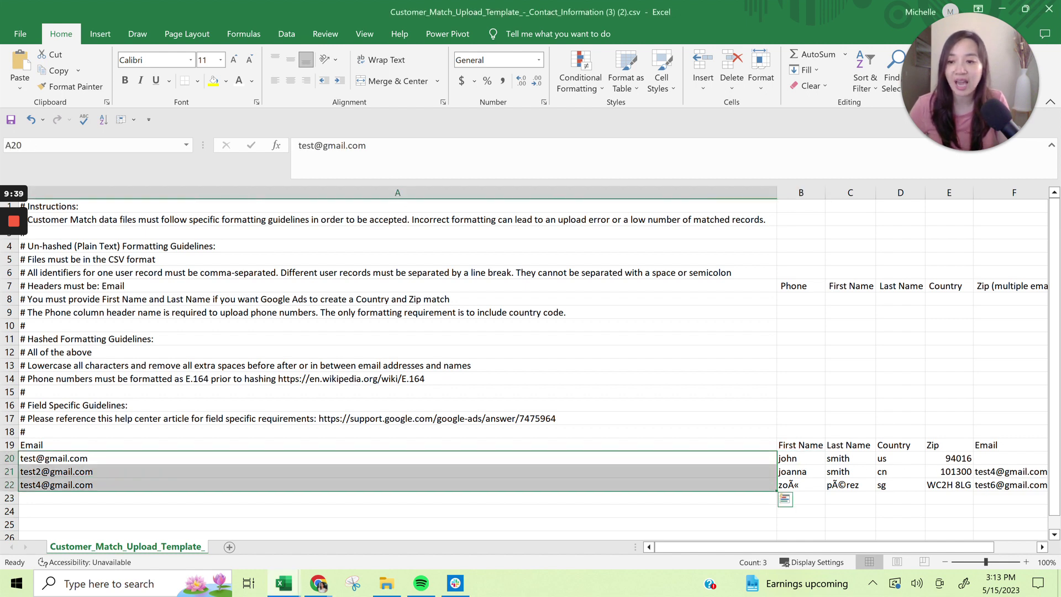
click(801, 458)
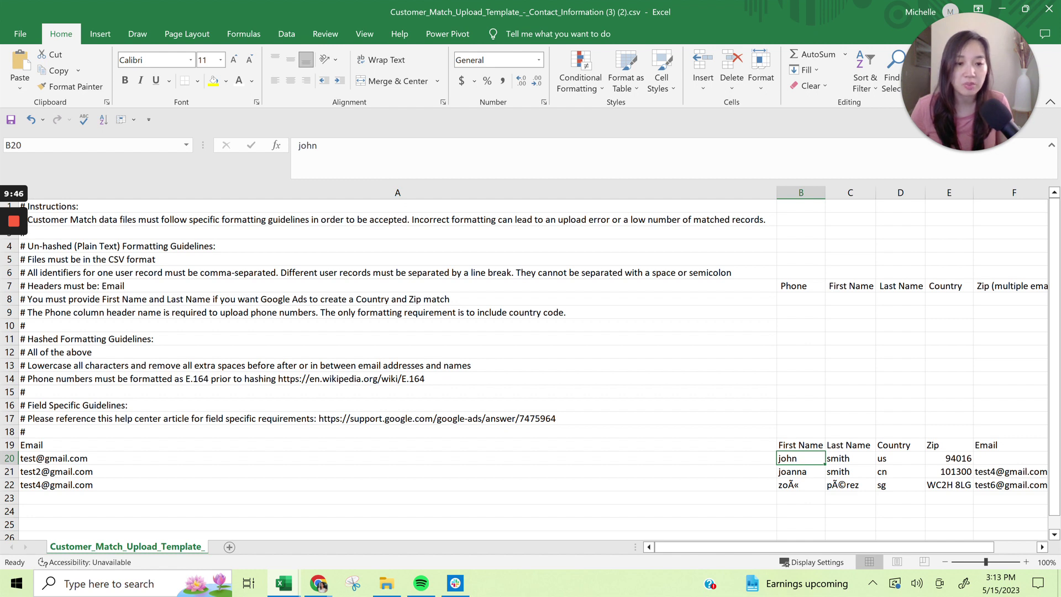
click(801, 471)
click(801, 485)
click(850, 485)
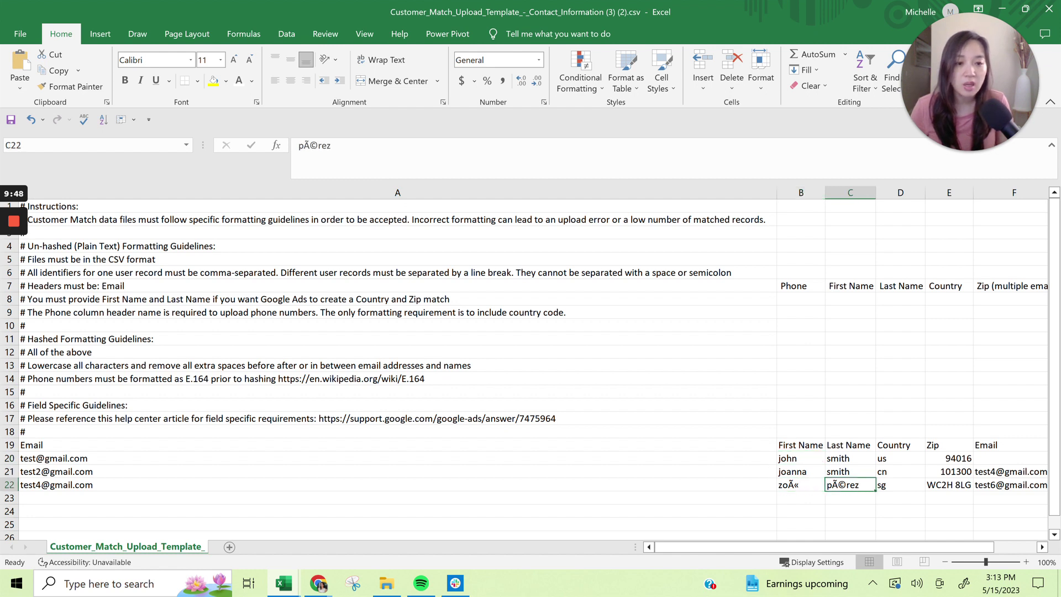
click(901, 484)
click(900, 471)
click(900, 458)
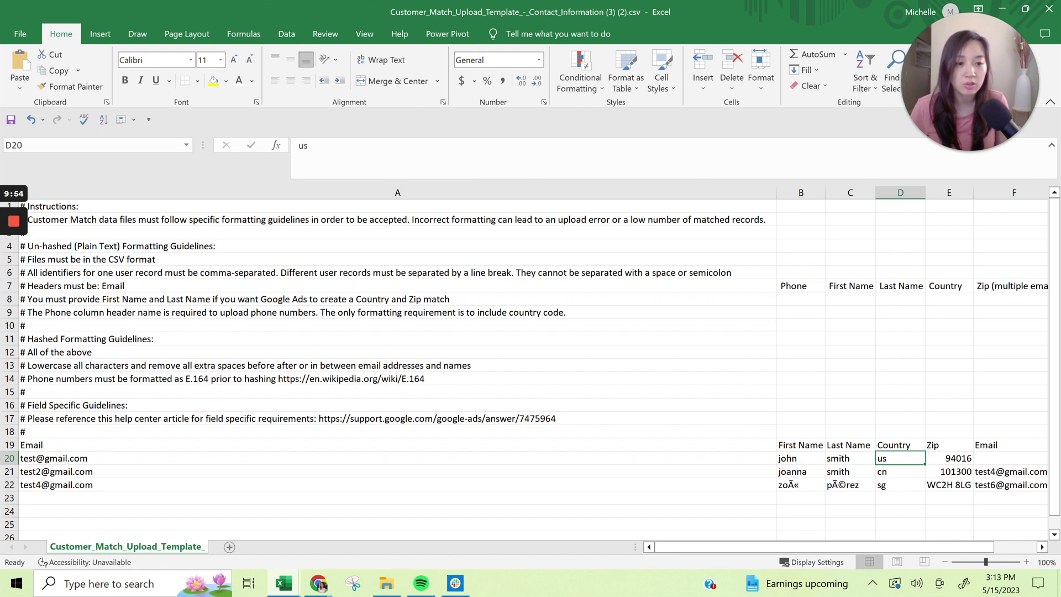
click(949, 459)
click(1011, 458)
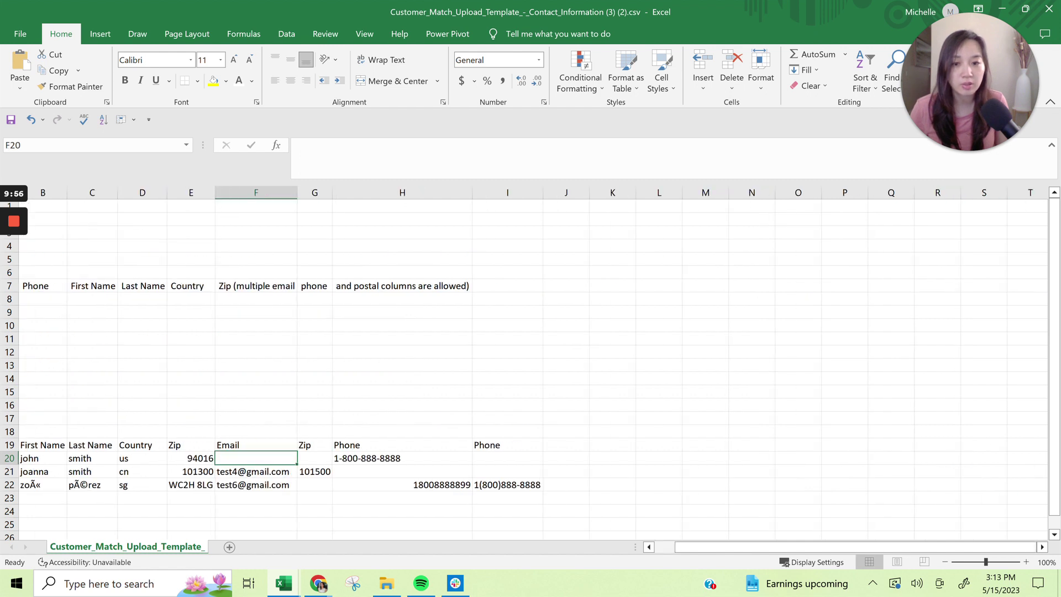
click(315, 458)
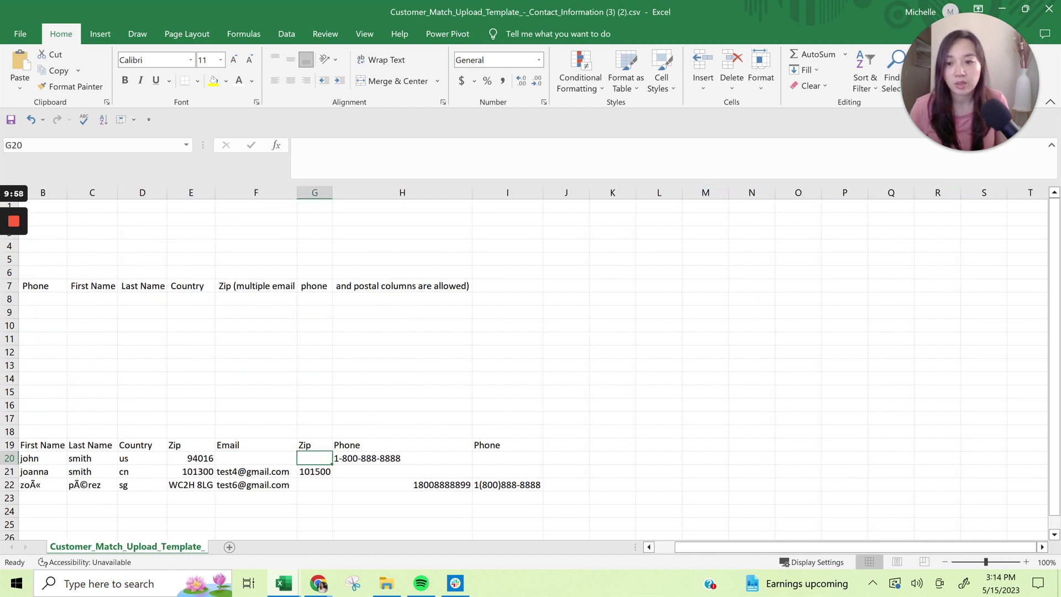
click(402, 458)
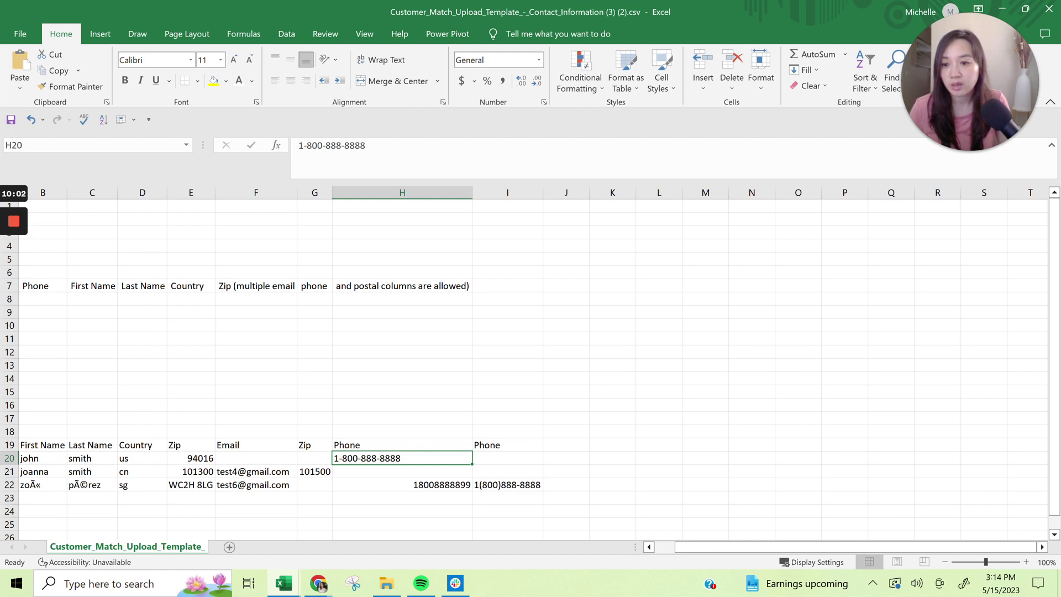
drag(191, 485, 191, 458)
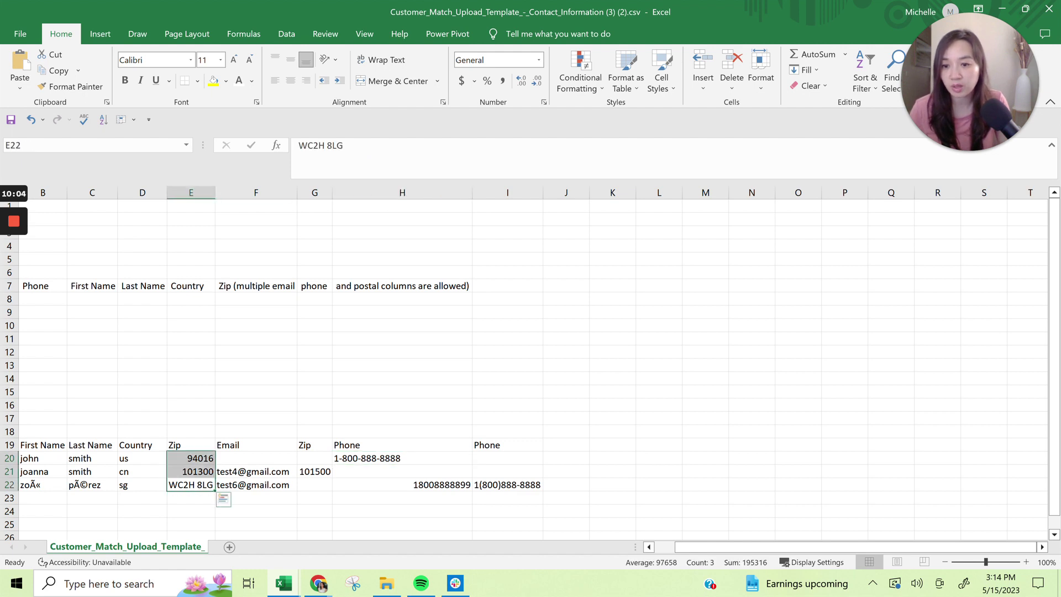
click(191, 485)
click(315, 471)
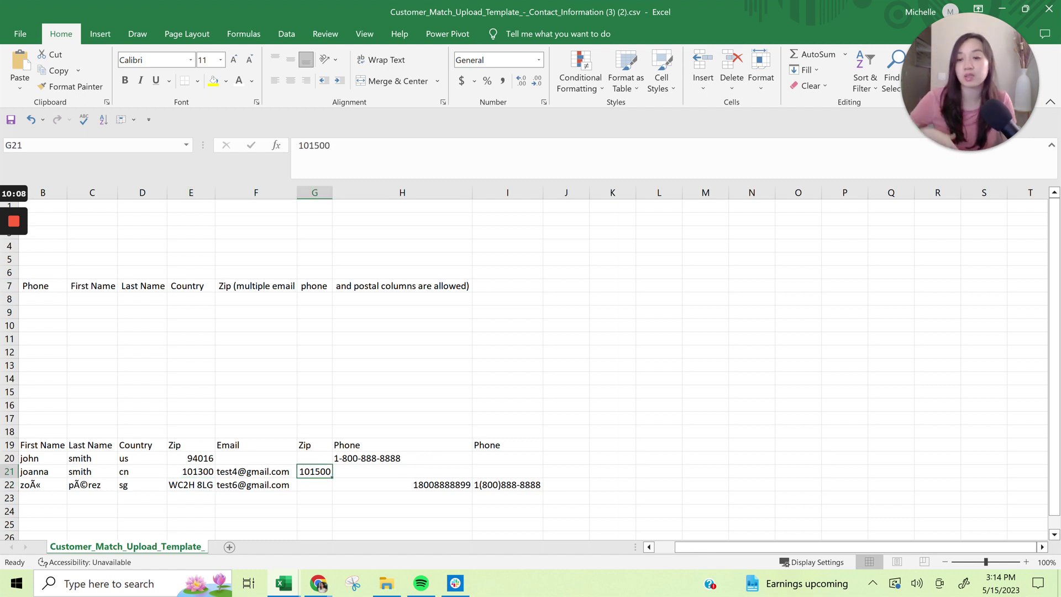
drag(367, 458, 508, 484)
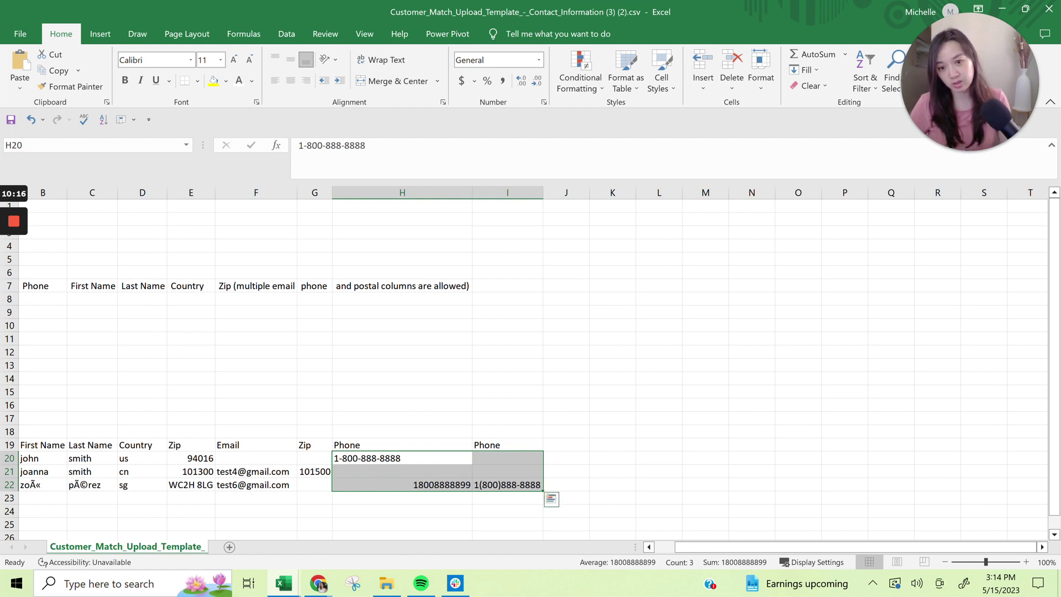
click(507, 485)
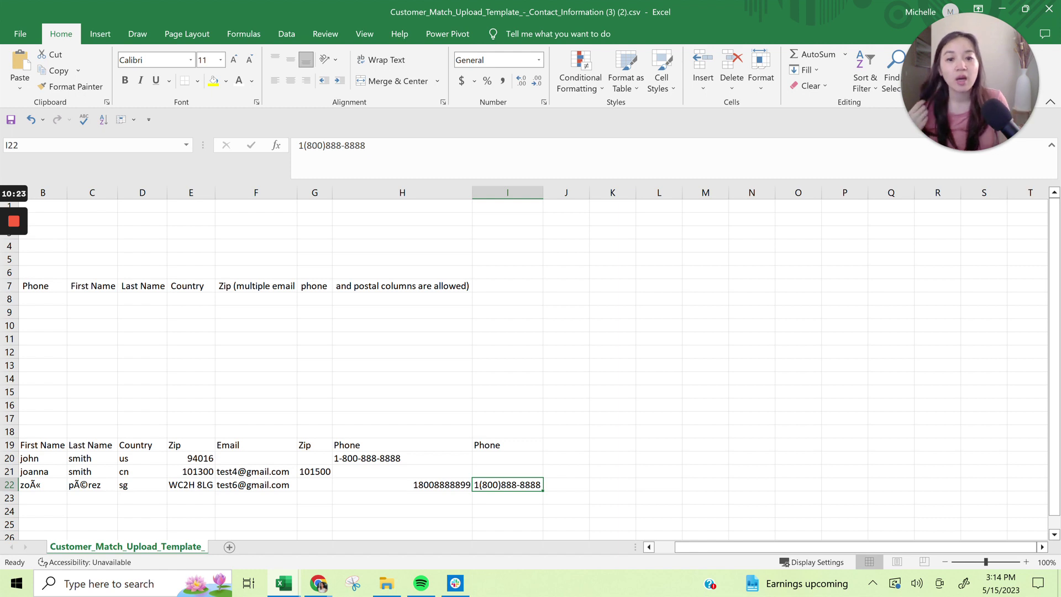
click(666, 547)
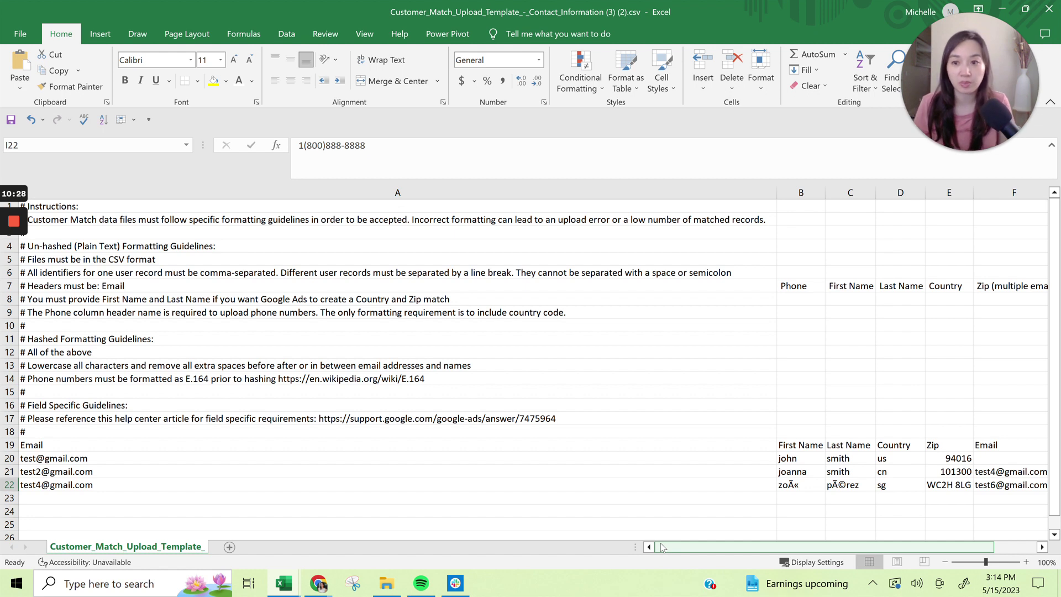
drag(387, 259, 386, 312)
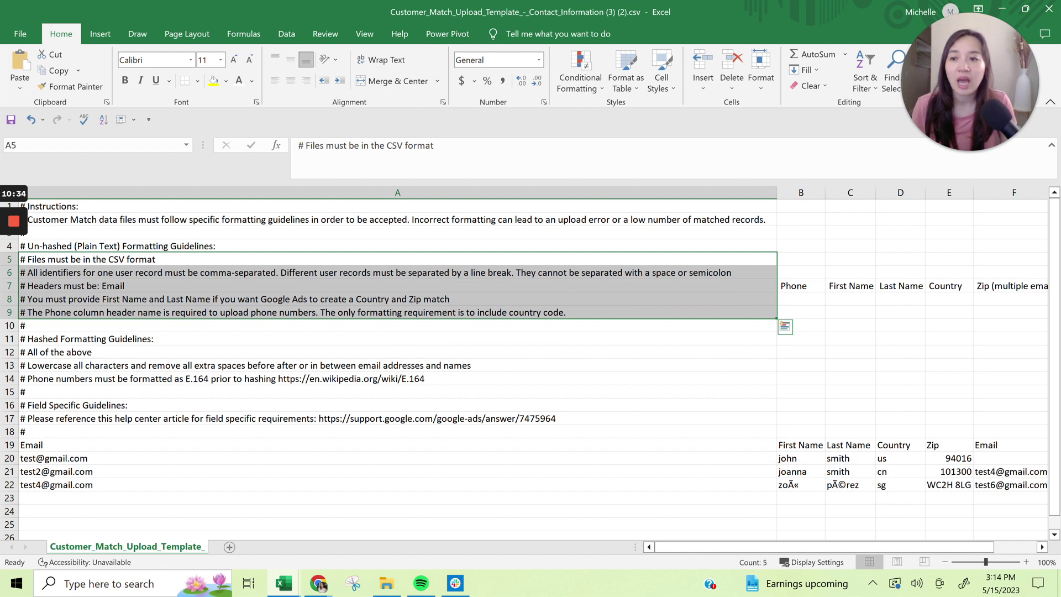
click(387, 299)
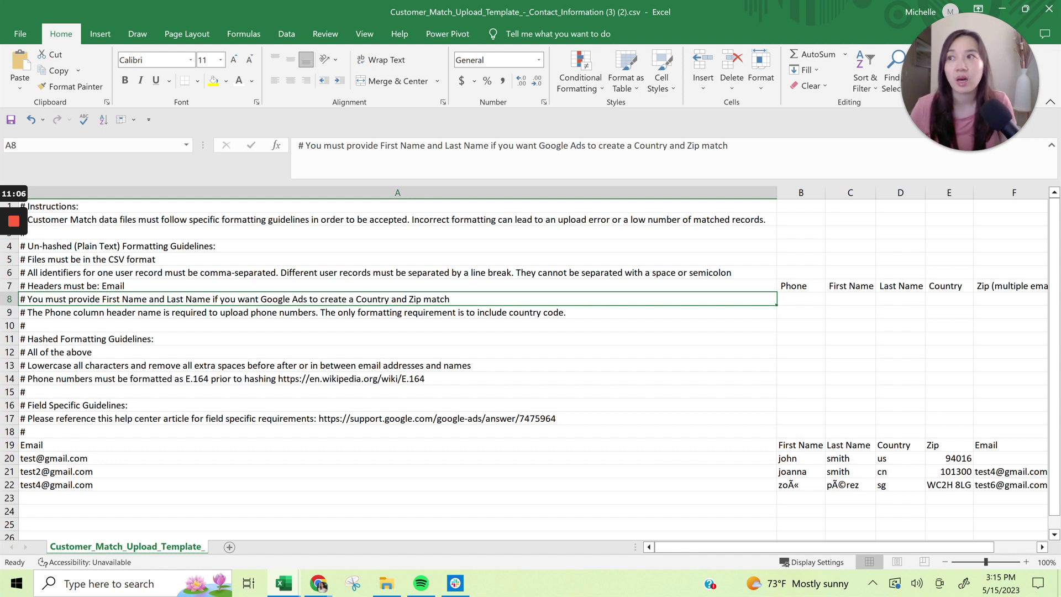
drag(906, 547, 1023, 550)
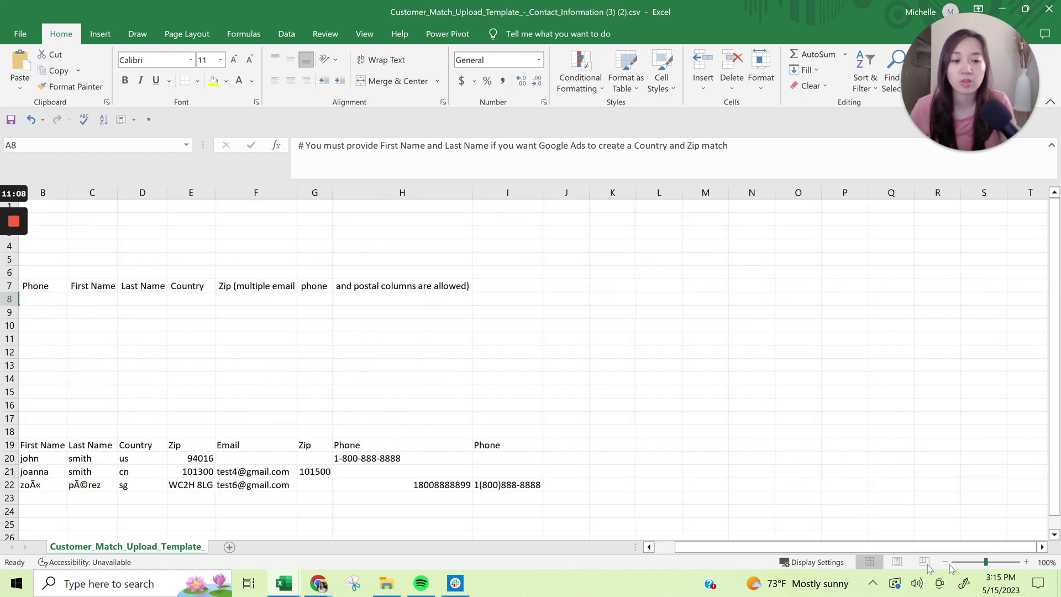
Step: Paste over the sample first names in B20:B22, then switch to the customermatch.csv workbook
scroll(562, 530, left, 2)
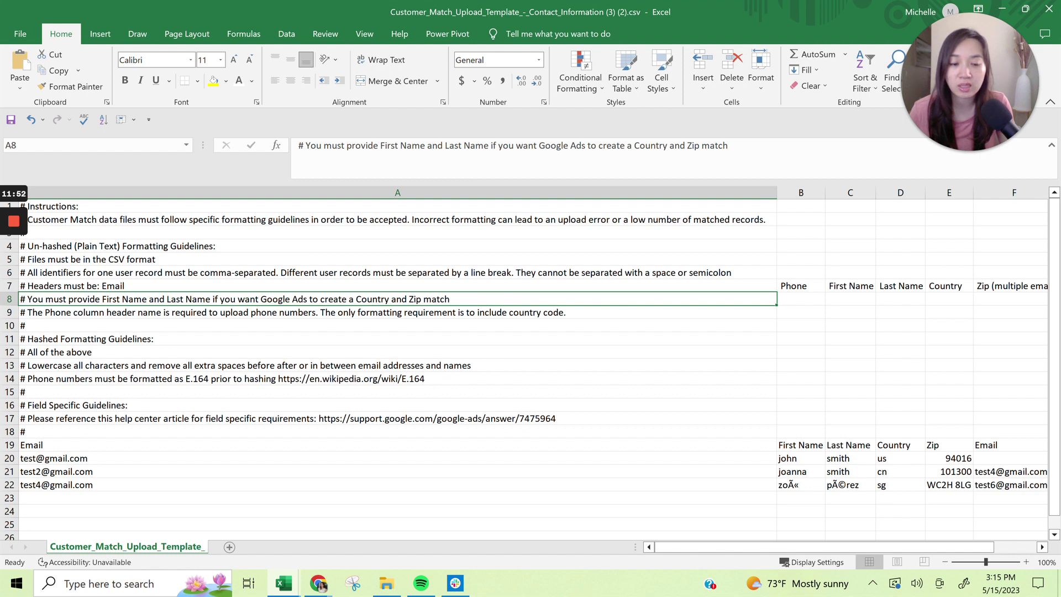
drag(801, 458, 801, 485)
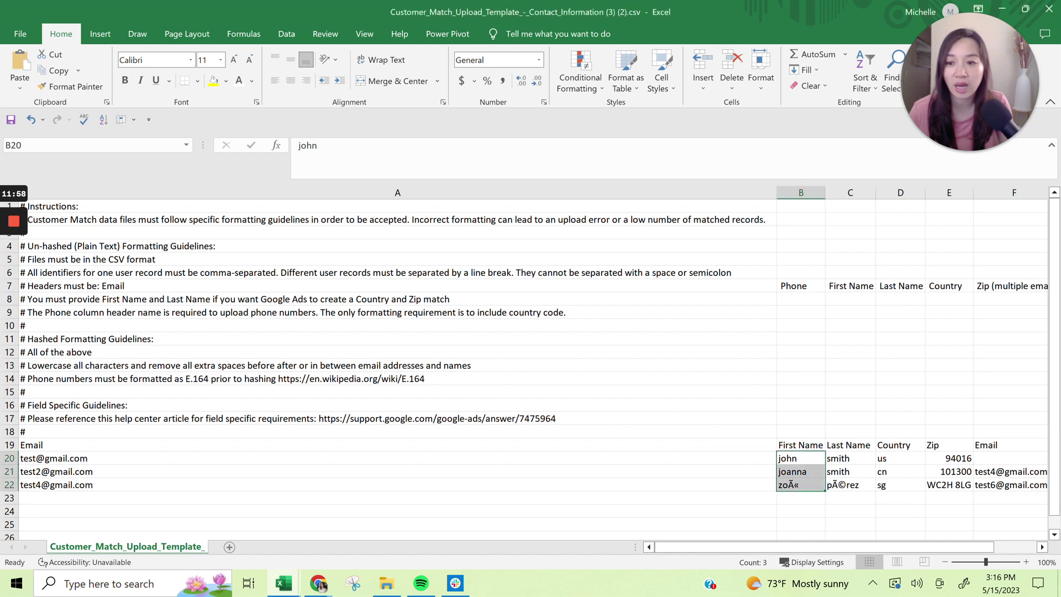
text(john joanna zoÃ«)
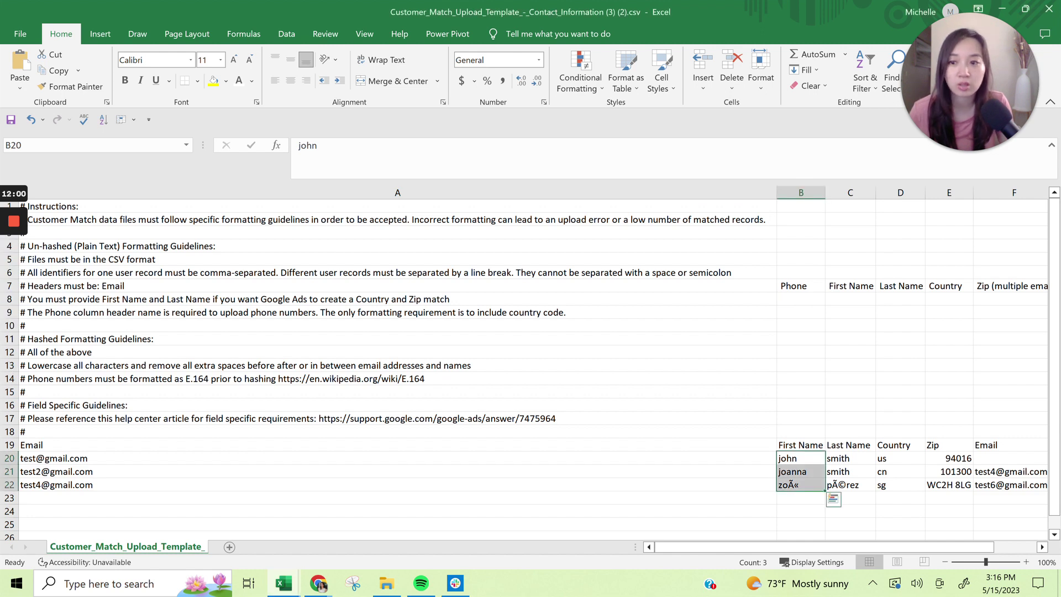
click(53, 459)
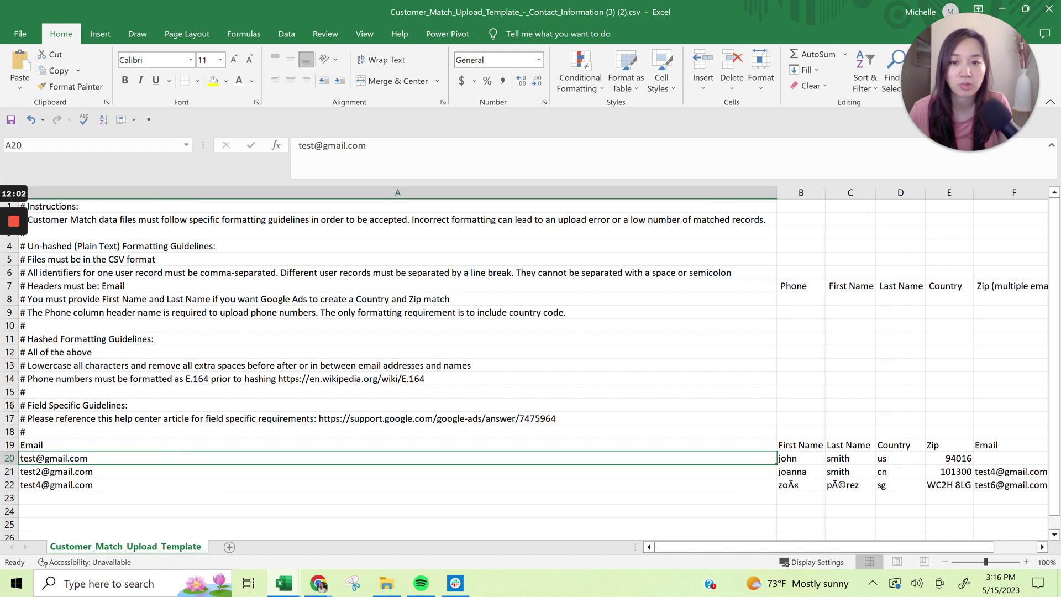
click(850, 485)
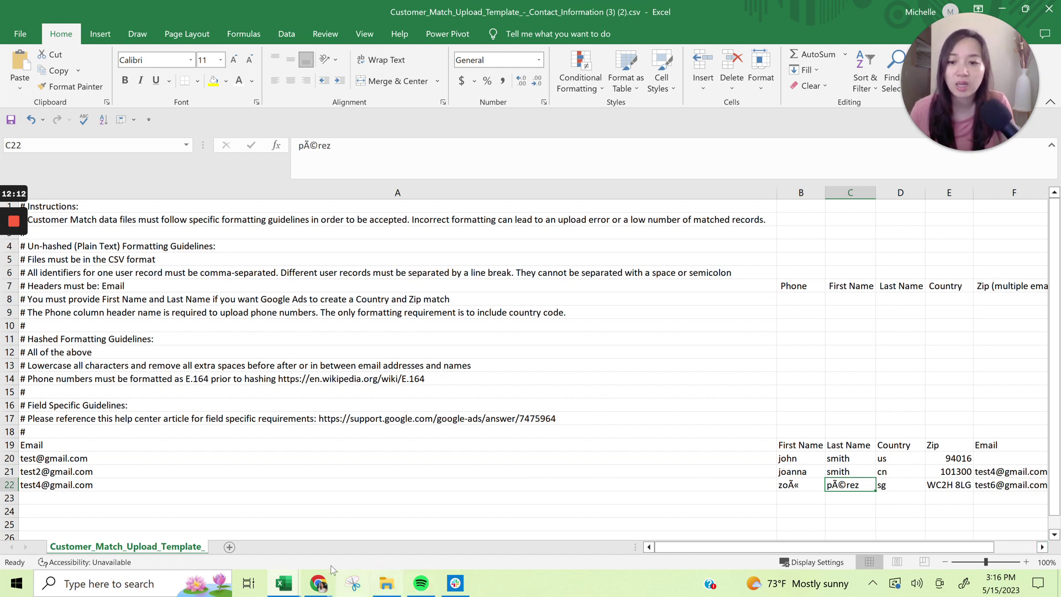
mouse_move(295, 583)
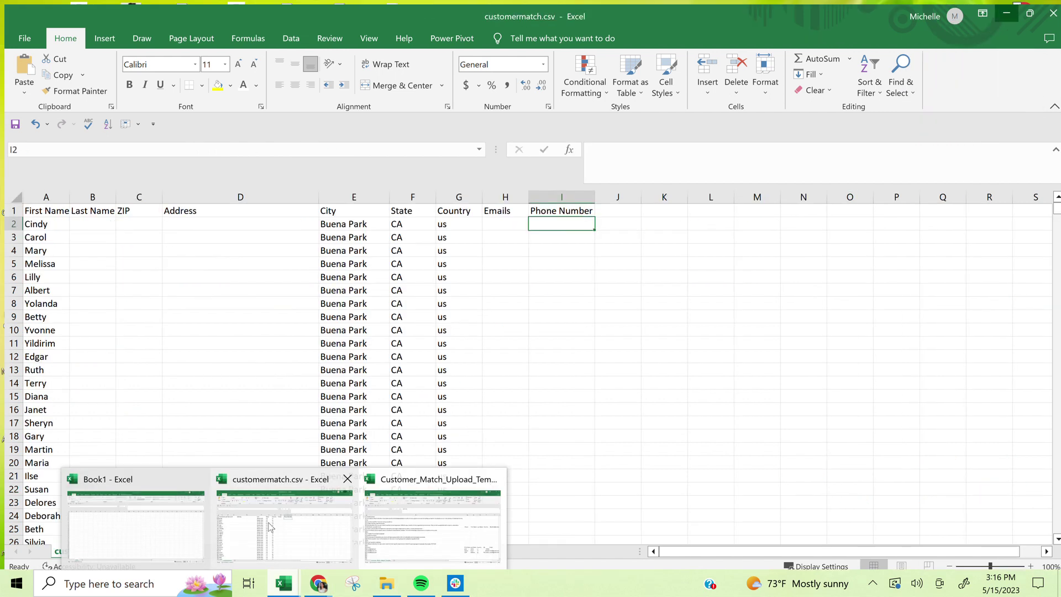
click(271, 526)
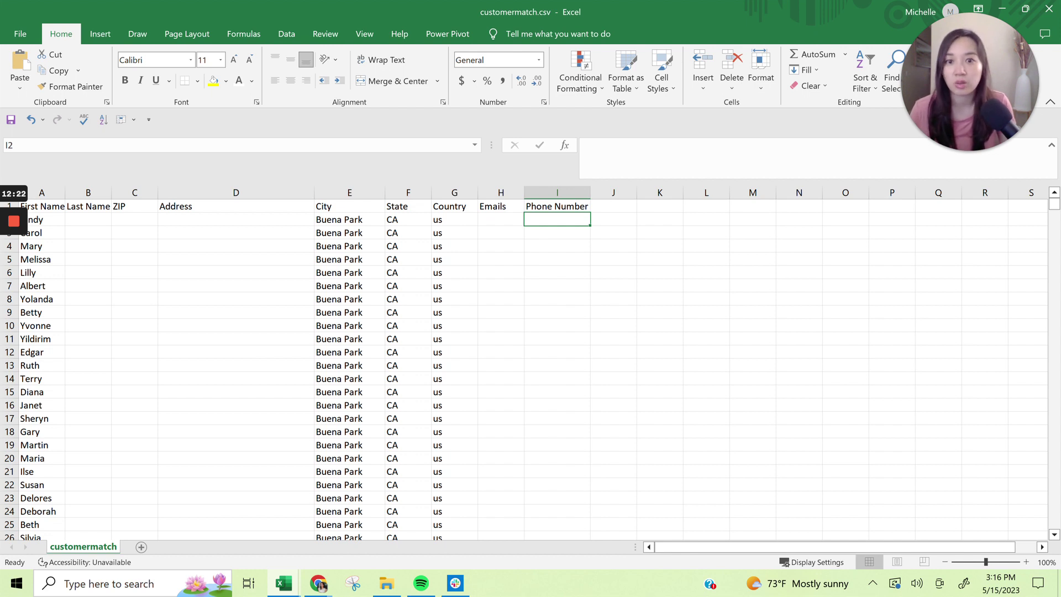
click(613, 232)
click(659, 245)
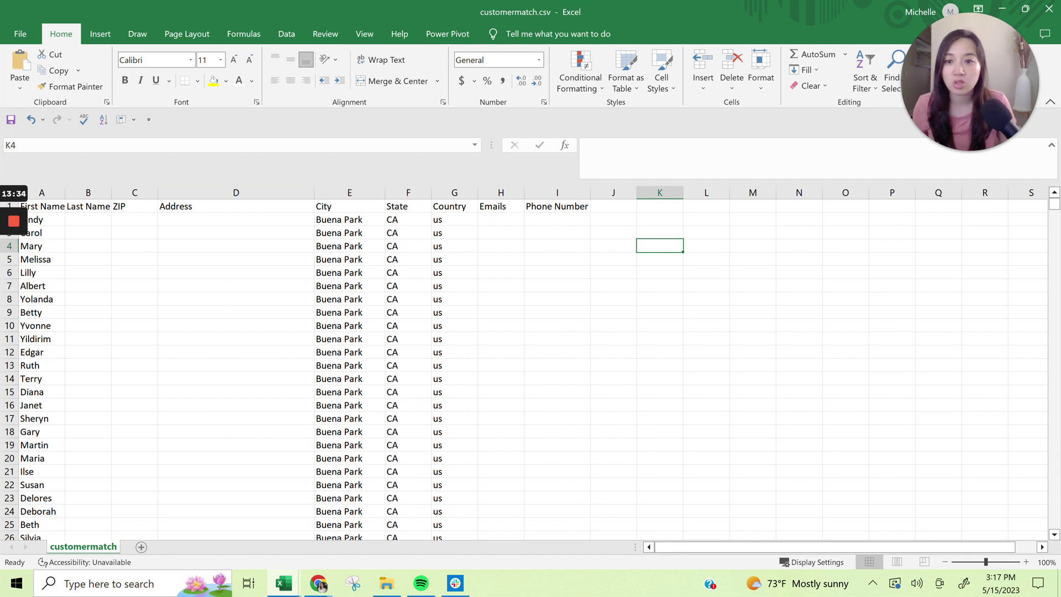
click(350, 220)
Step: Check that the City column runs to 21826 entries, then minimize both Excel workbooks
key(ctrl+shift+Down)
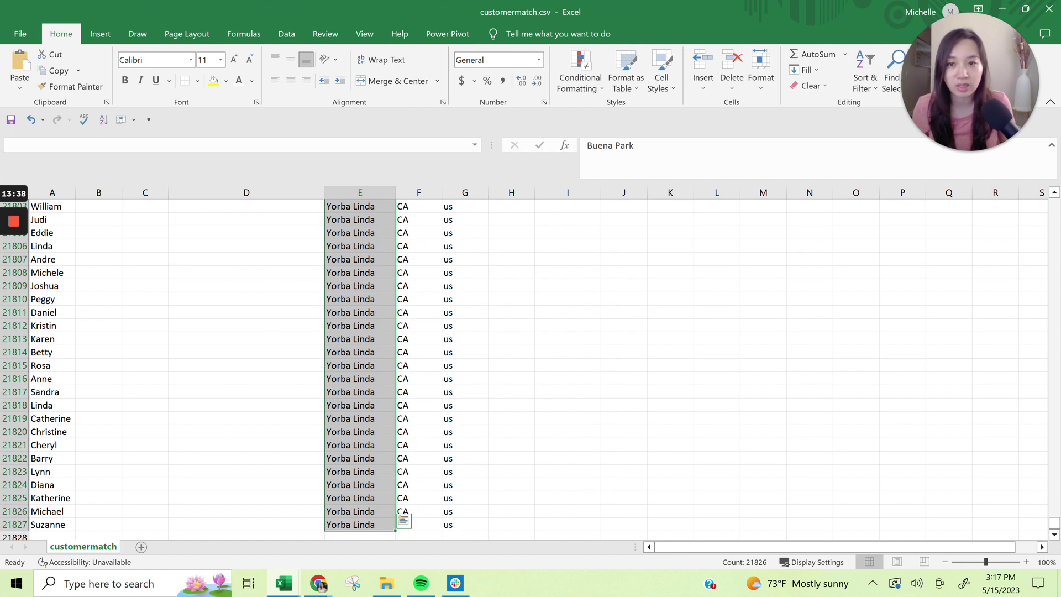
key(ctrl+Up)
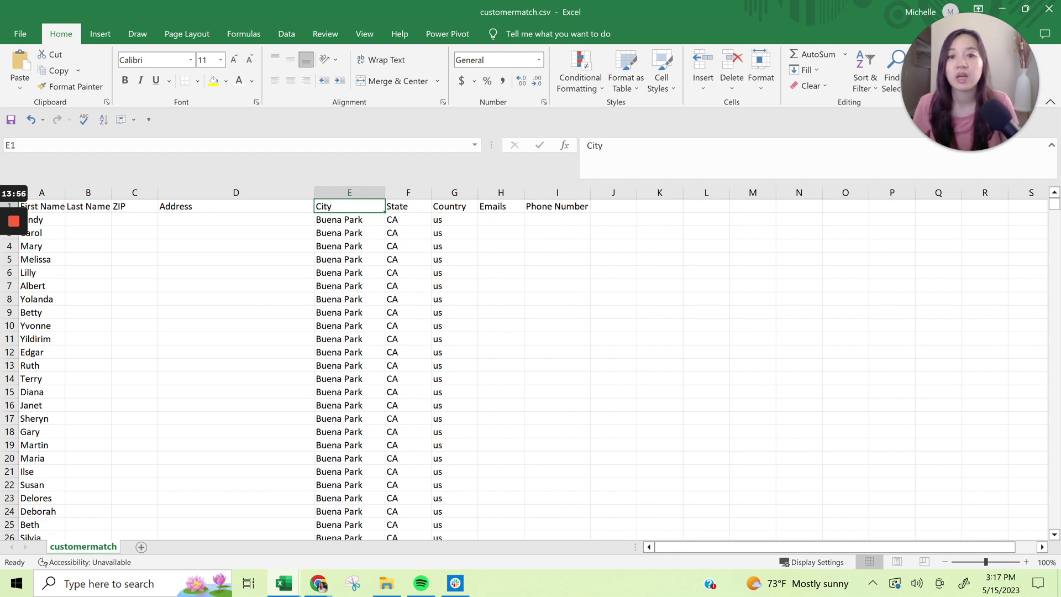
click(1000, 5)
click(1001, 5)
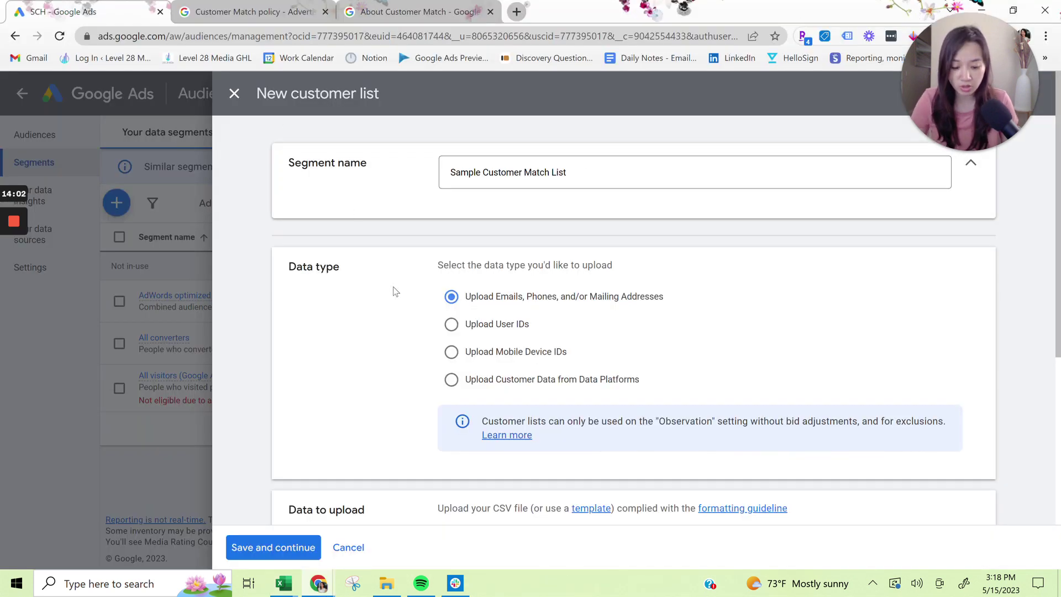
Step: Return the browser to full screen on the Sample Customer Match List form
key(F11)
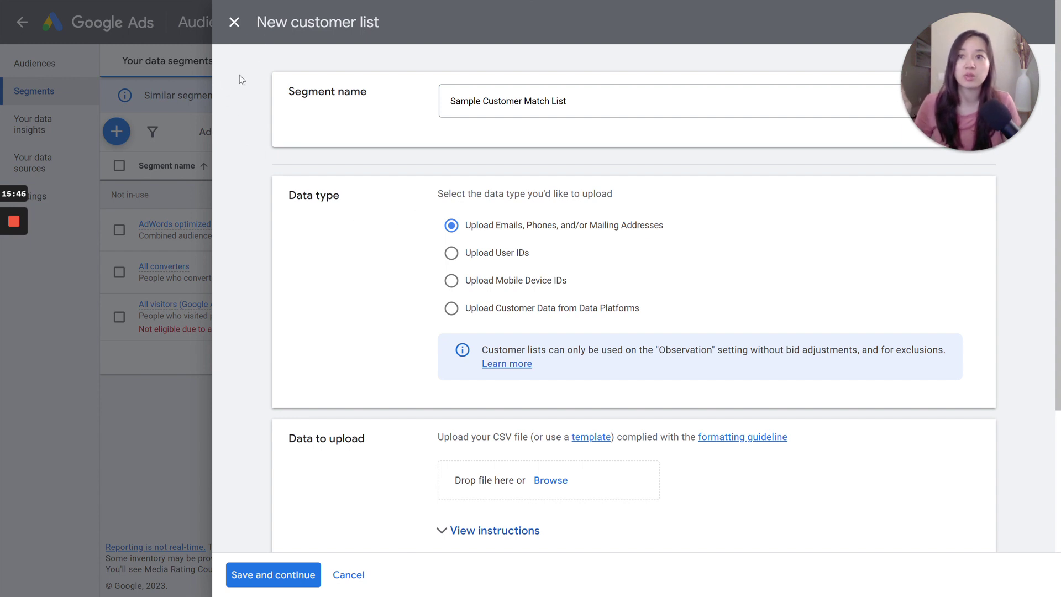
Step: Close the New customer list panel, returning to the three-segment Segments list
click(234, 23)
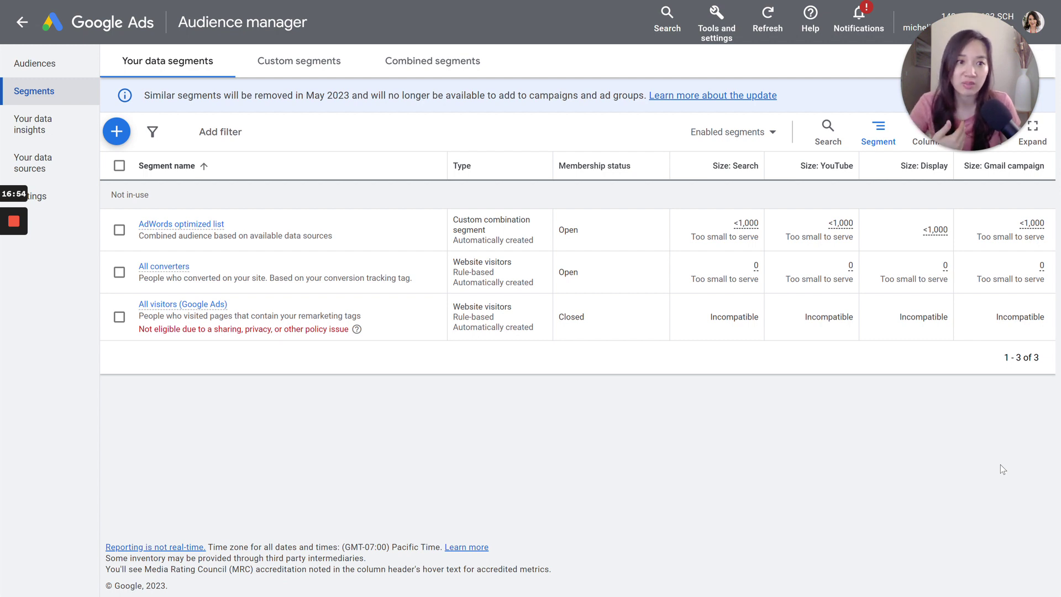
drag(979, 121, 968, 529)
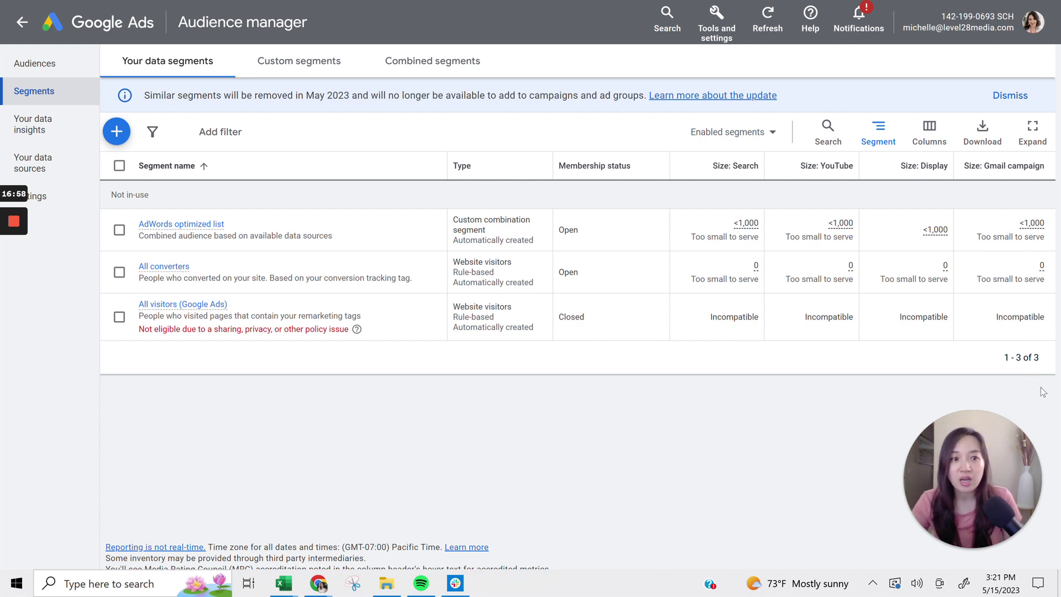